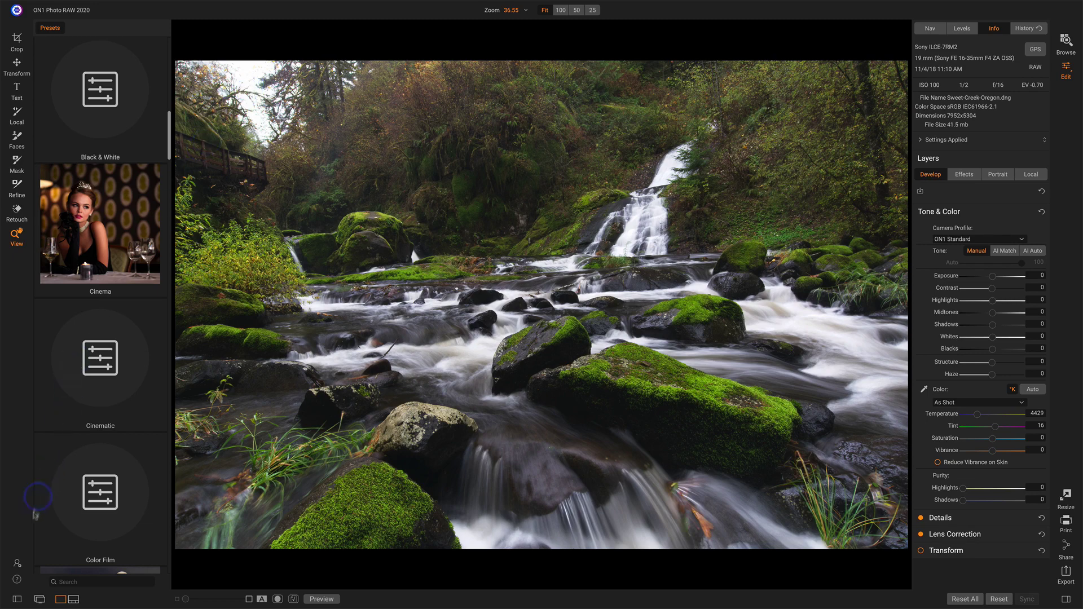
Hide the presets panel, then rotate the photo slightly and crop it to level it
{"action": "left_click", "coordinate": [17, 599]}
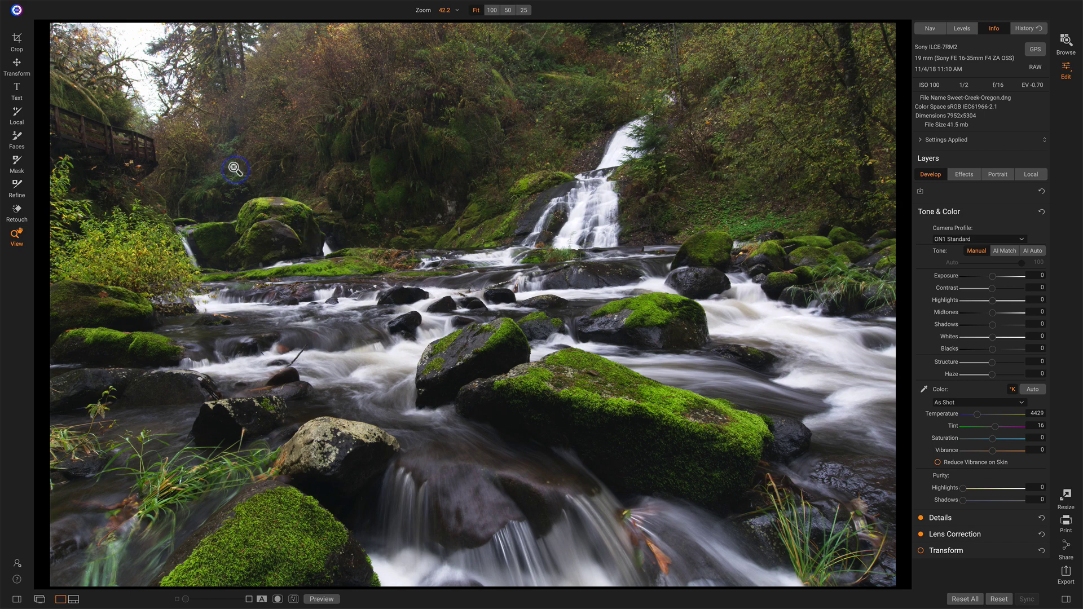
{"action": "left_click", "coordinate": [17, 41]}
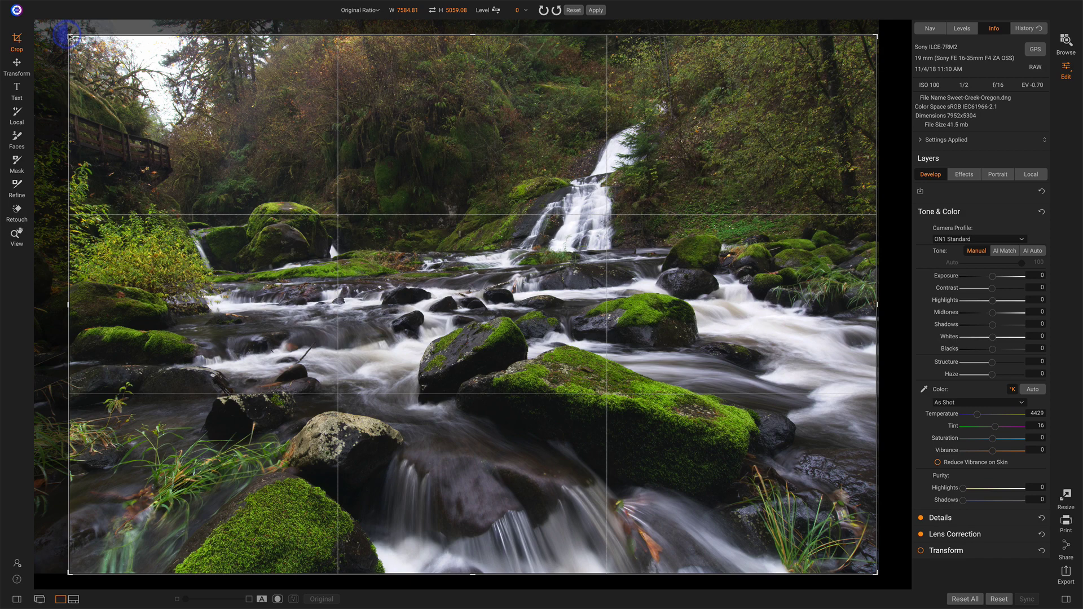
{"action": "left_click_drag", "start_coordinate": [67, 35], "coordinate": [73, 434]}
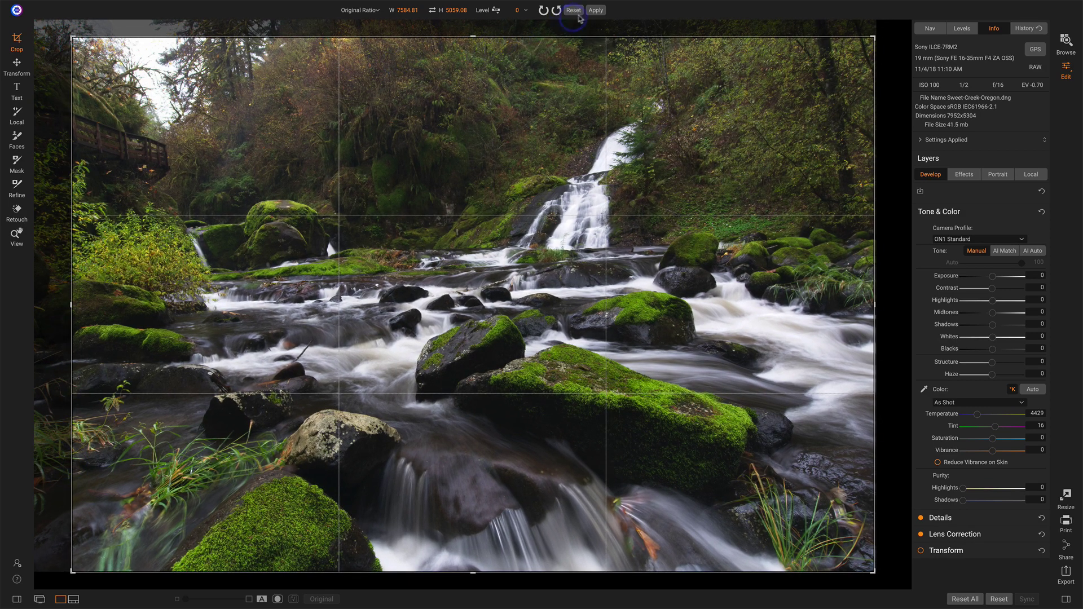
{"action": "left_click", "coordinate": [596, 10]}
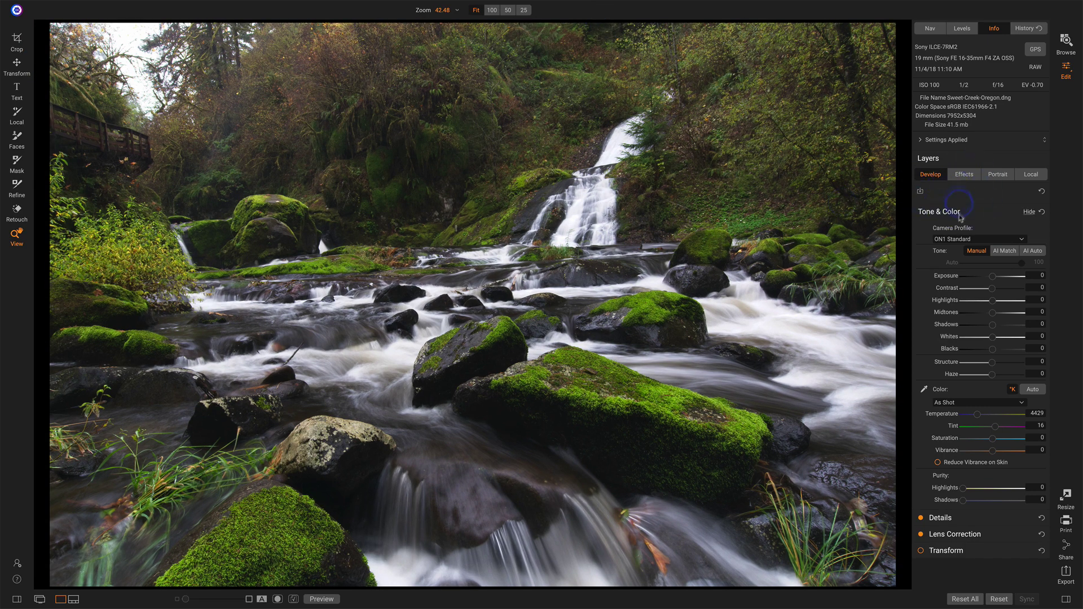
Choose ON1 Landscape as the camera profile in Tone & Color
{"action": "left_click", "coordinate": [942, 241]}
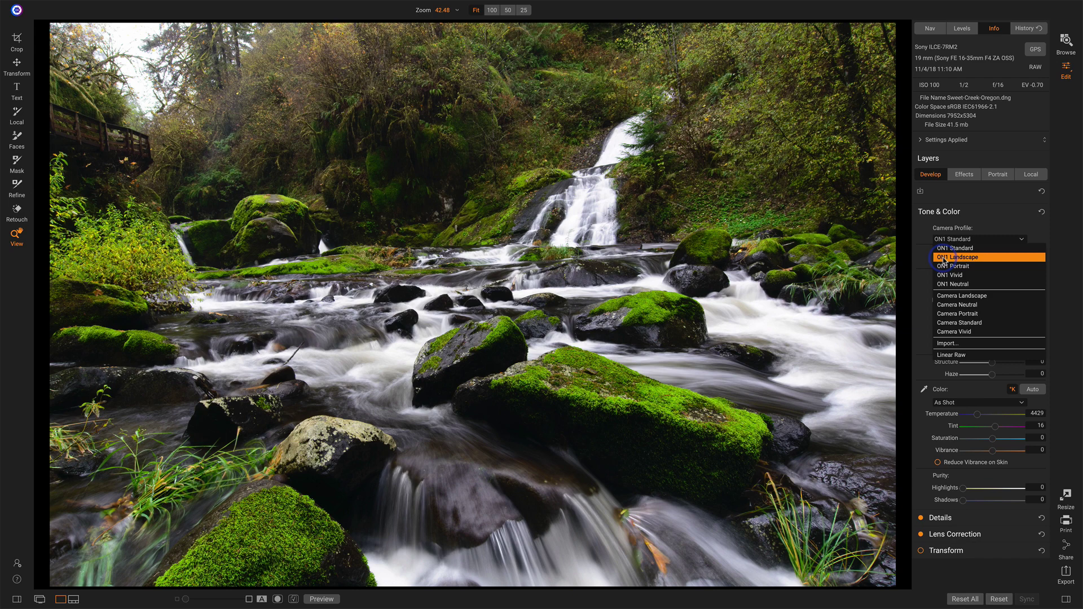
{"action": "left_click", "coordinate": [944, 258]}
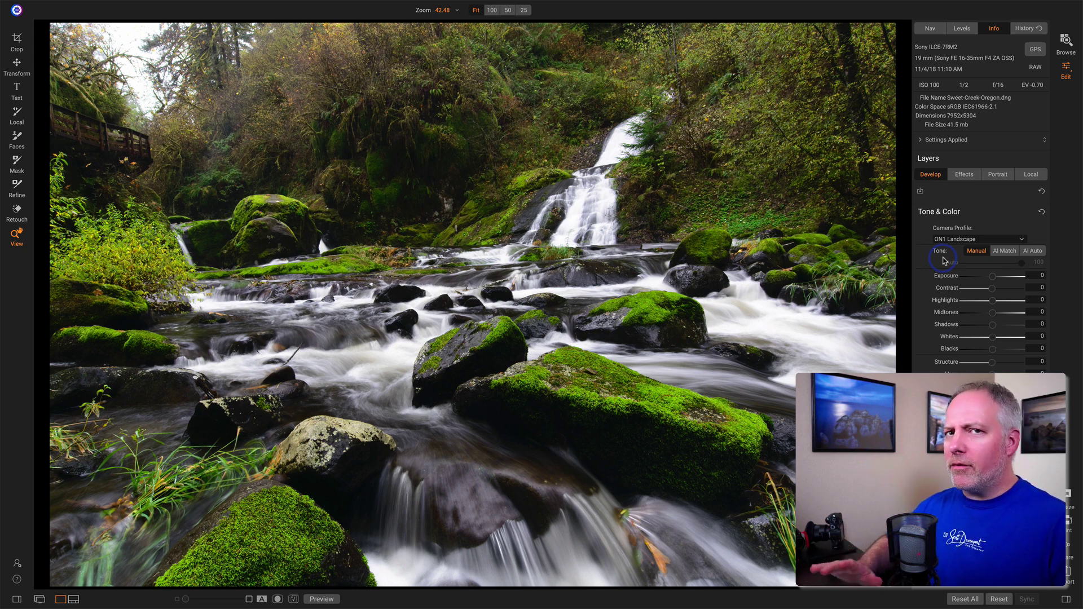
{"action": "left_click", "coordinate": [947, 239]}
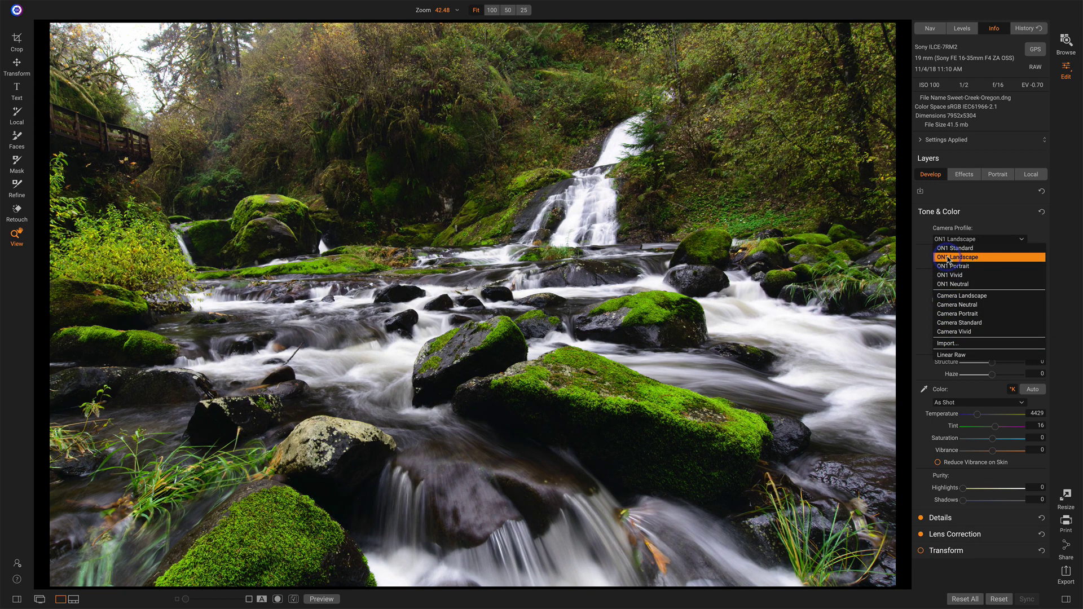
{"action": "left_click", "coordinate": [949, 259]}
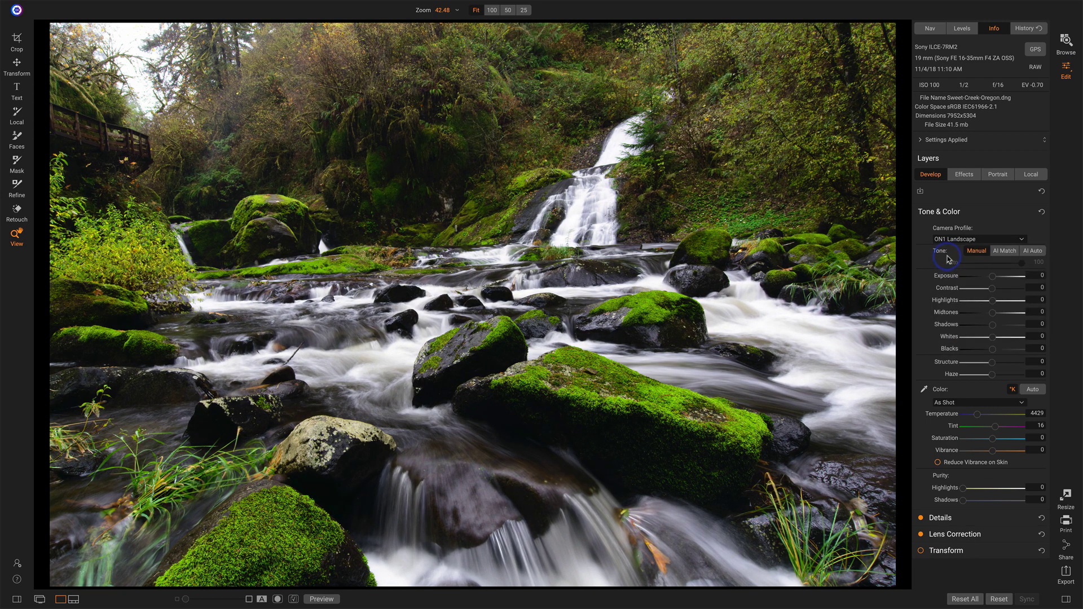
Apply a toned-down AI Auto, sample neutral white balance (4650, tint 9), and switch to Manual
{"action": "left_click", "coordinate": [1035, 255]}
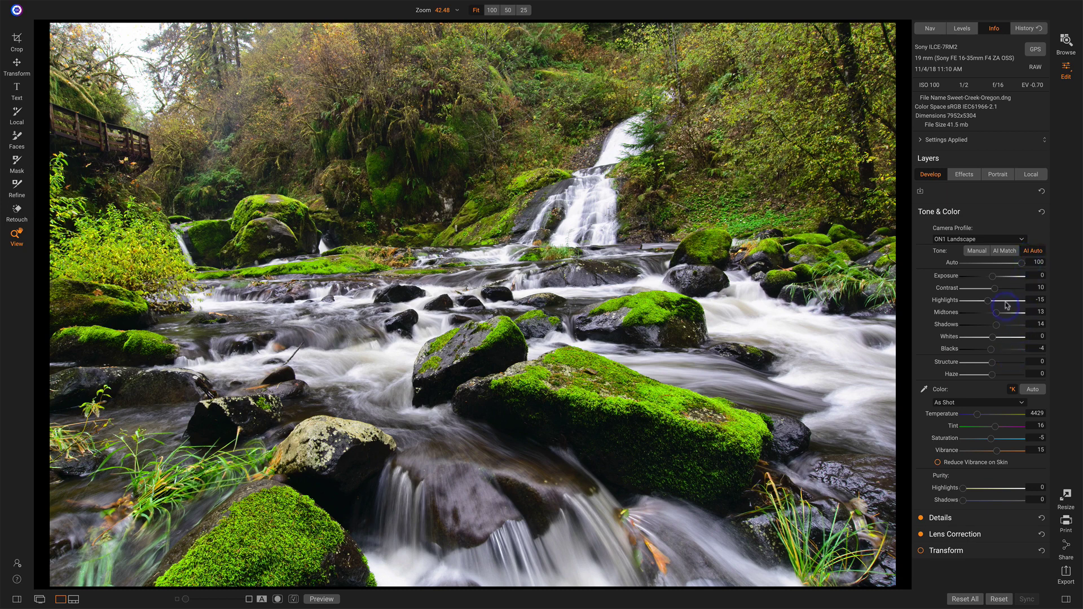
{"action": "left_click_drag", "start_coordinate": [1022, 265], "coordinate": [1004, 269]}
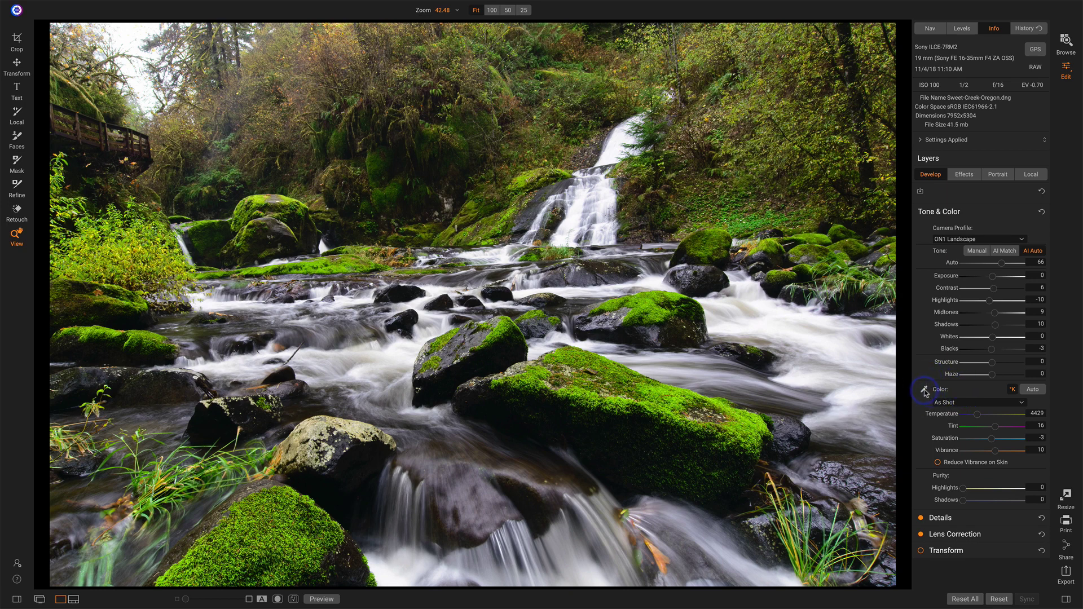
{"action": "left_click", "coordinate": [925, 390]}
{"action": "left_click", "coordinate": [394, 354]}
{"action": "left_click", "coordinate": [996, 453]}
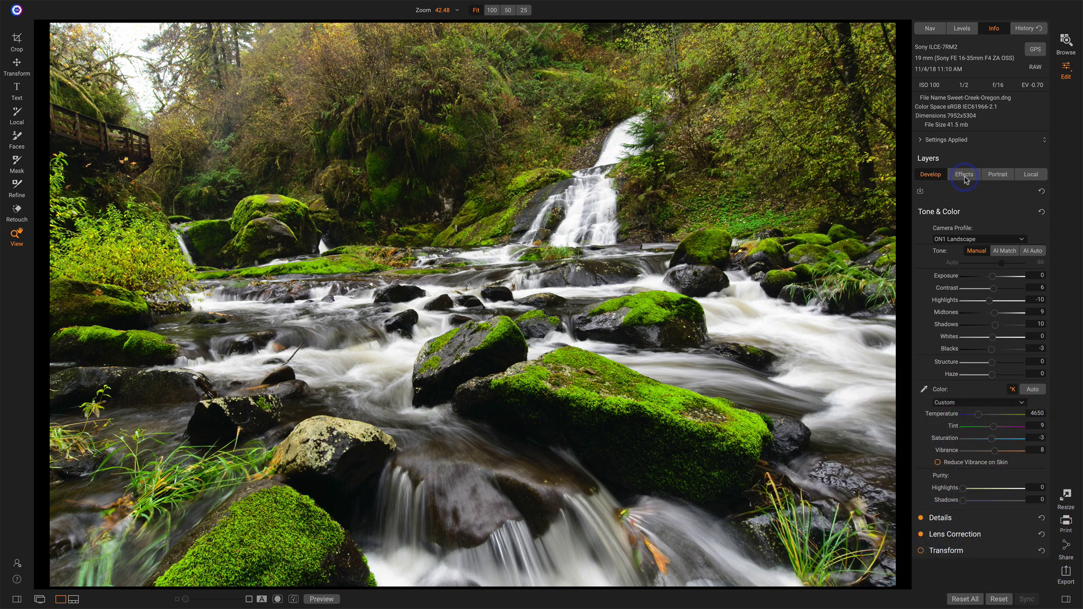
Add a Dynamic Contrast filter (Medium 15, Large 20) and toggle it to compare
{"action": "left_click", "coordinate": [965, 176]}
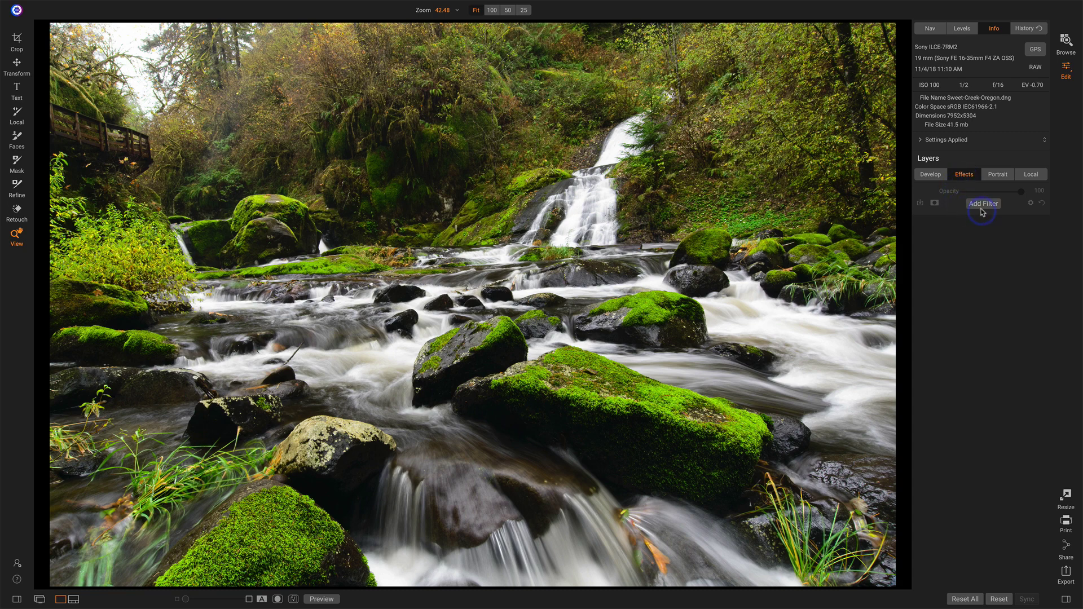
{"action": "left_click", "coordinate": [978, 206]}
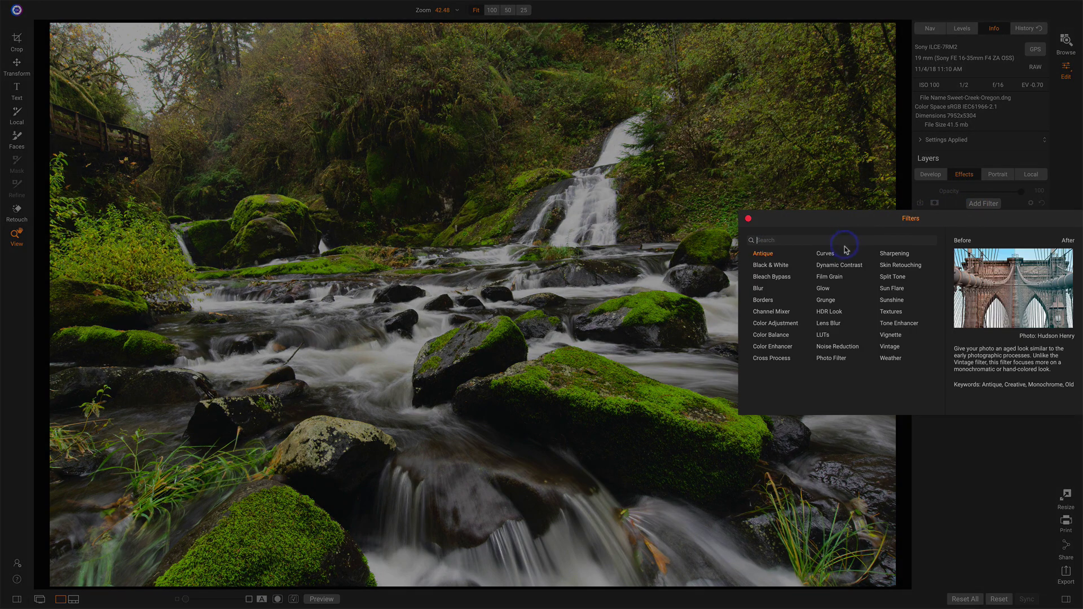
{"action": "left_click", "coordinate": [845, 268]}
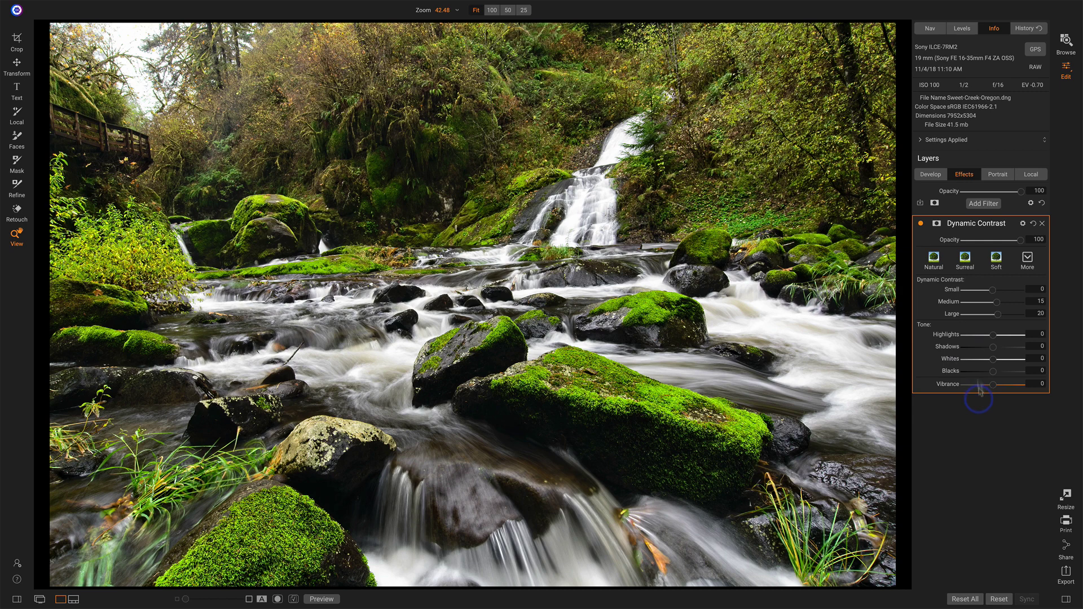
{"action": "left_click", "coordinate": [921, 224]}
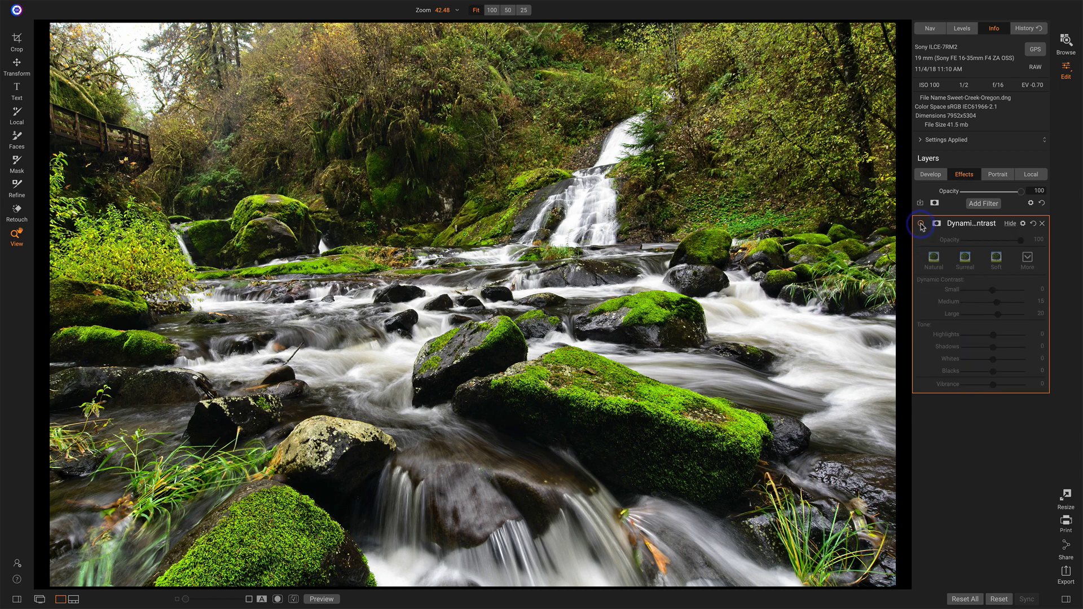
{"action": "left_click", "coordinate": [920, 224]}
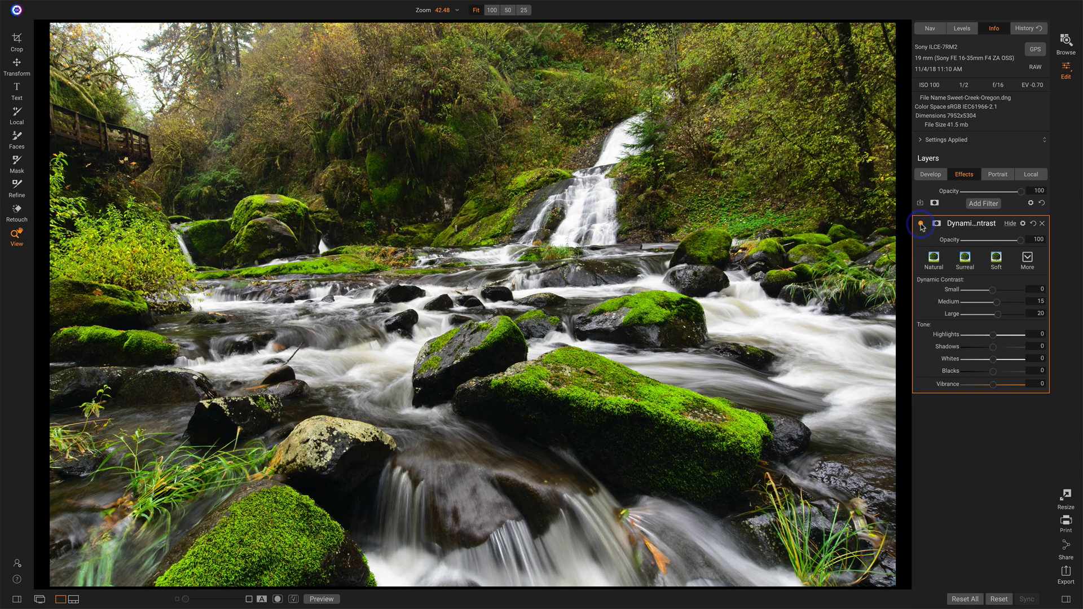
Add a Color Adjustment filter with green saturation at -17, toggling it to compare
{"action": "left_click", "coordinate": [978, 204]}
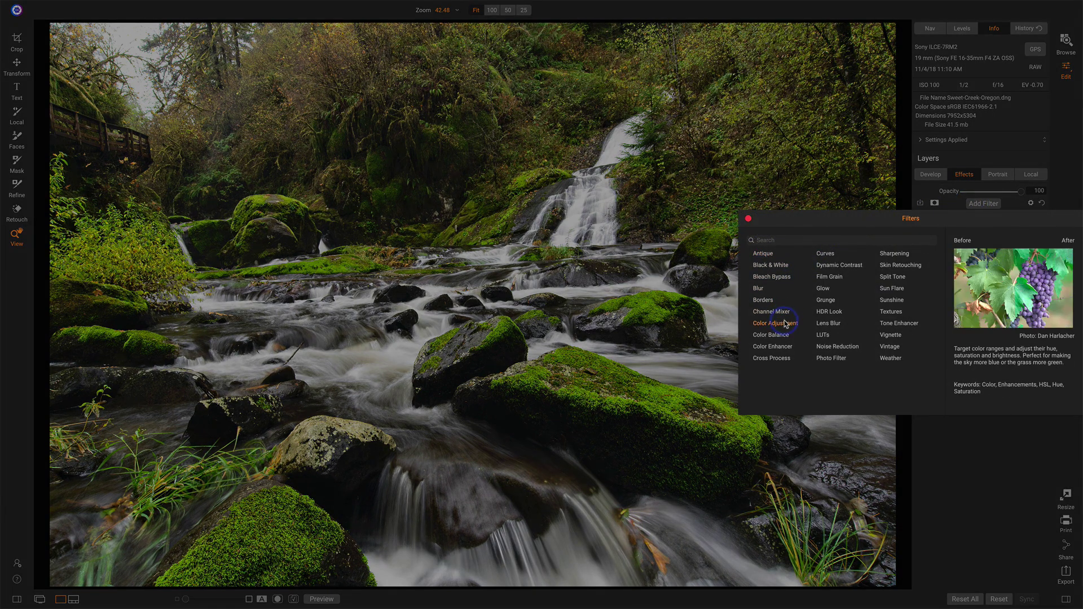
{"action": "left_click", "coordinate": [785, 324]}
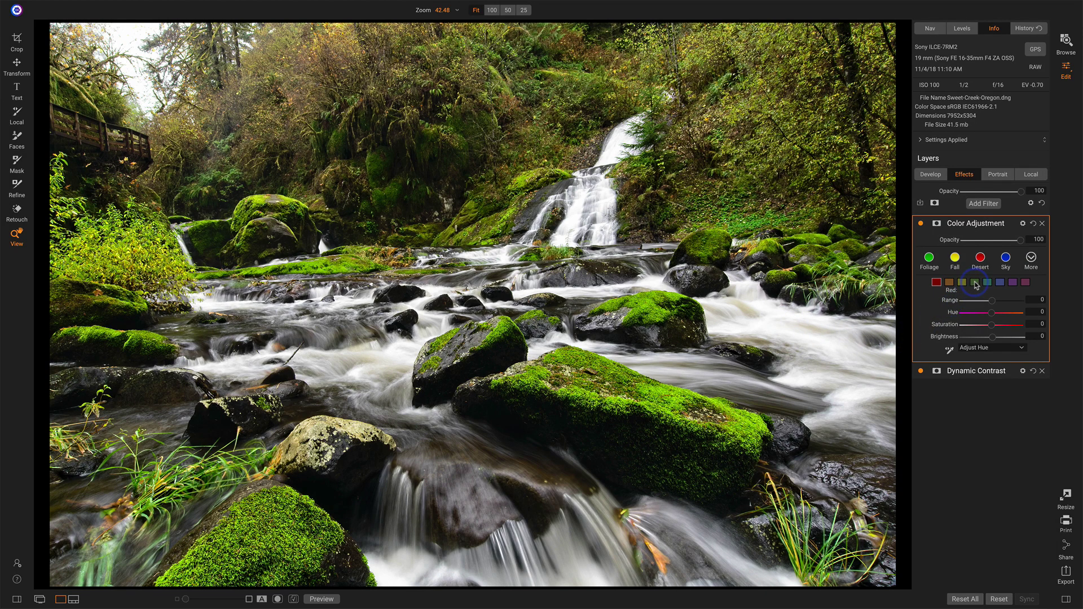
{"action": "left_click", "coordinate": [976, 283]}
{"action": "mouse_move", "coordinate": [987, 328]}
{"action": "left_mouse_down"}
{"action": "mouse_move", "coordinate": [947, 332]}
{"action": "mouse_move", "coordinate": [994, 330]}
{"action": "mouse_move", "coordinate": [982, 330]}
{"action": "left_mouse_up"}
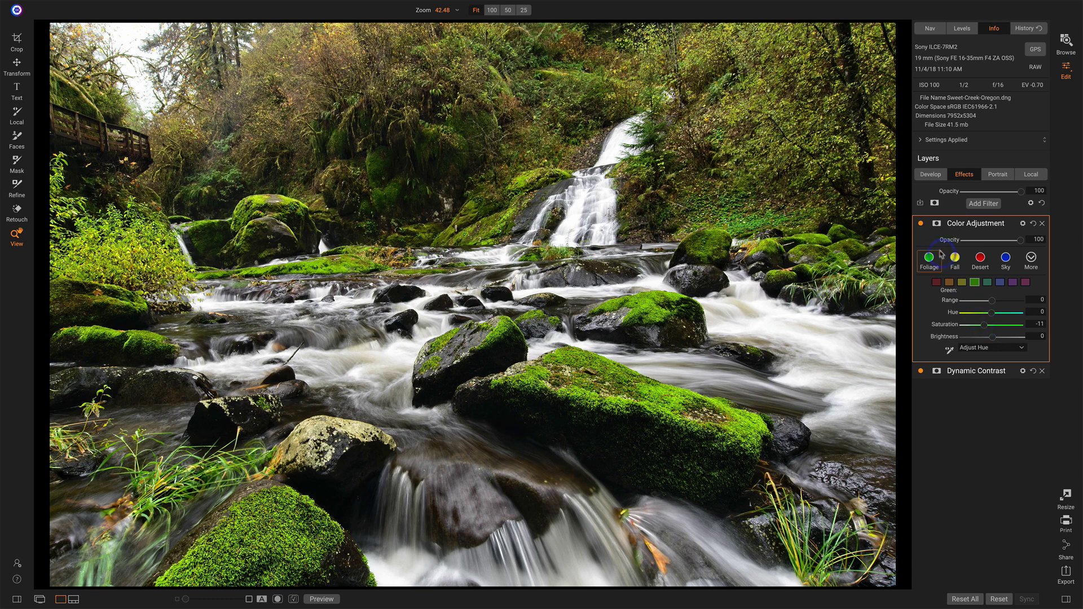
{"action": "left_click", "coordinate": [922, 225]}
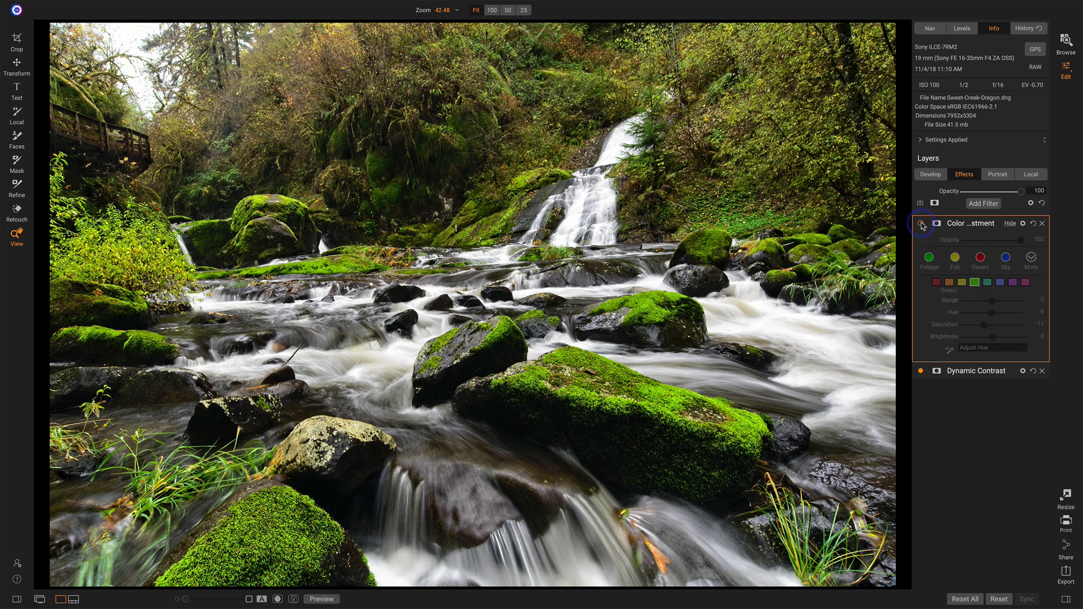
{"action": "left_click", "coordinate": [922, 225]}
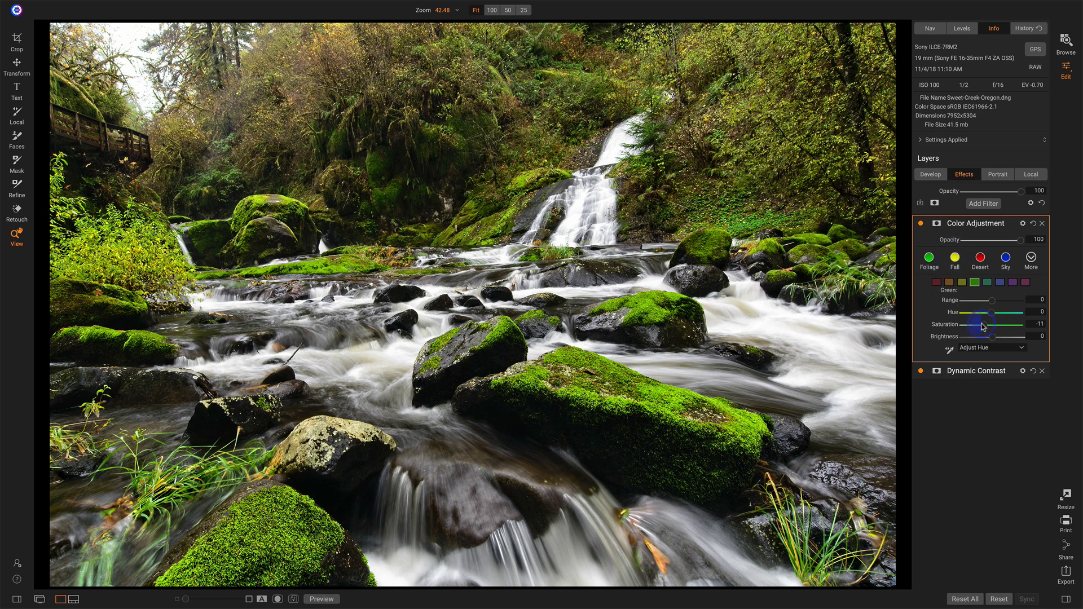
Mask the Color Adjustment filter with a tilted linear gradient across the stream, widening its feather
{"action": "left_click", "coordinate": [938, 225]}
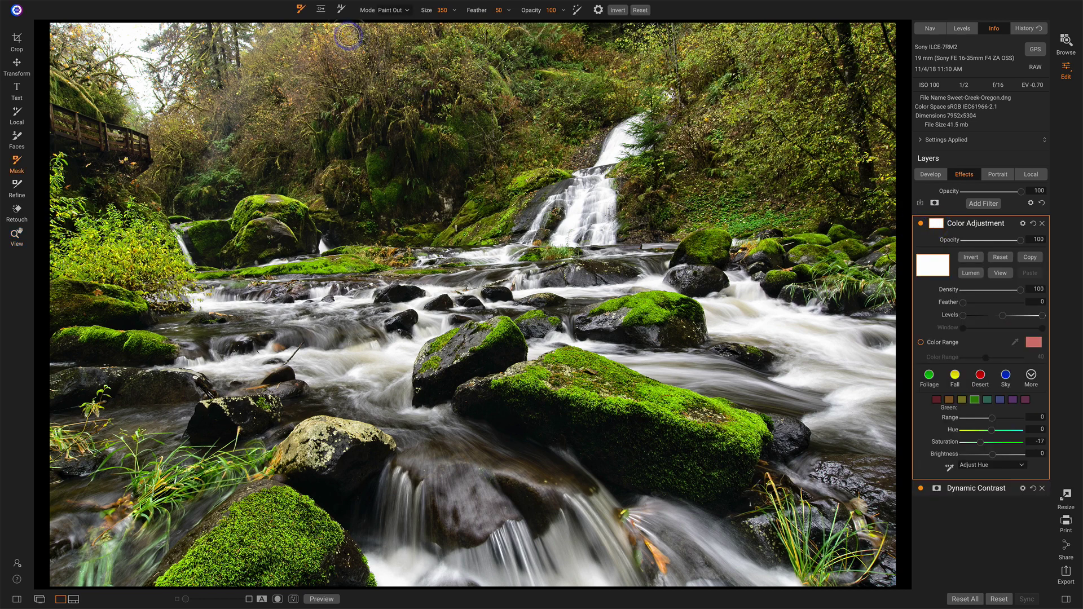
{"action": "left_click", "coordinate": [321, 11]}
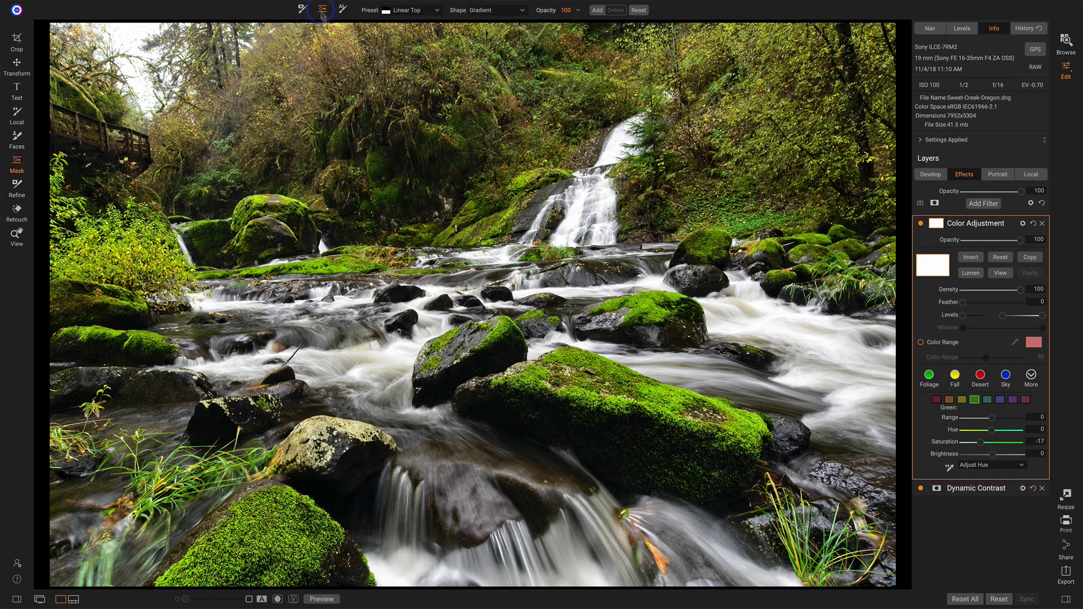
{"action": "left_click", "coordinate": [482, 323]}
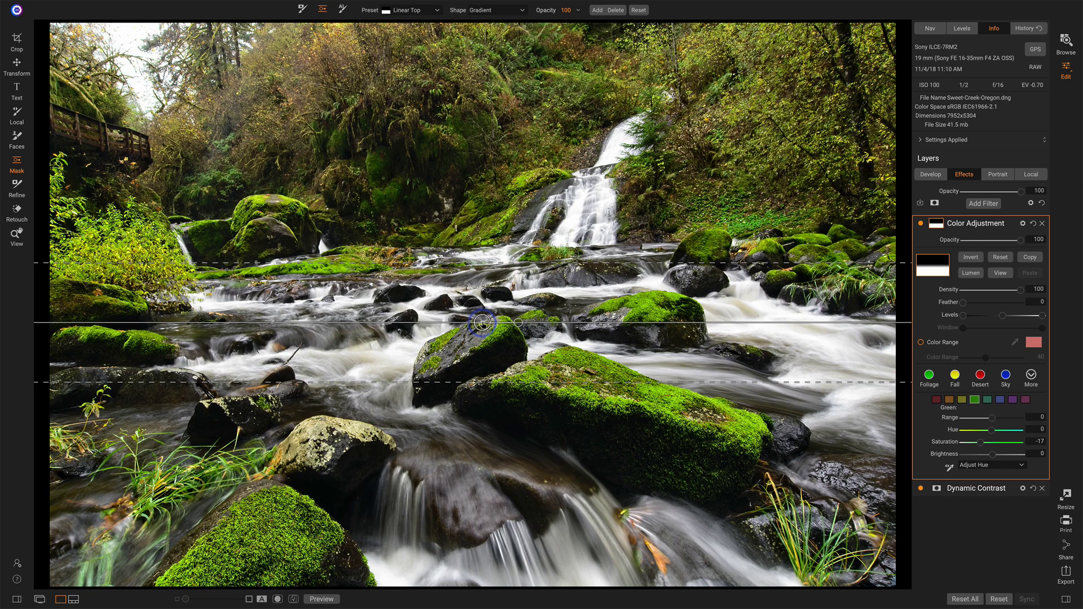
{"action": "left_click_drag", "start_coordinate": [518, 323], "coordinate": [590, 303]}
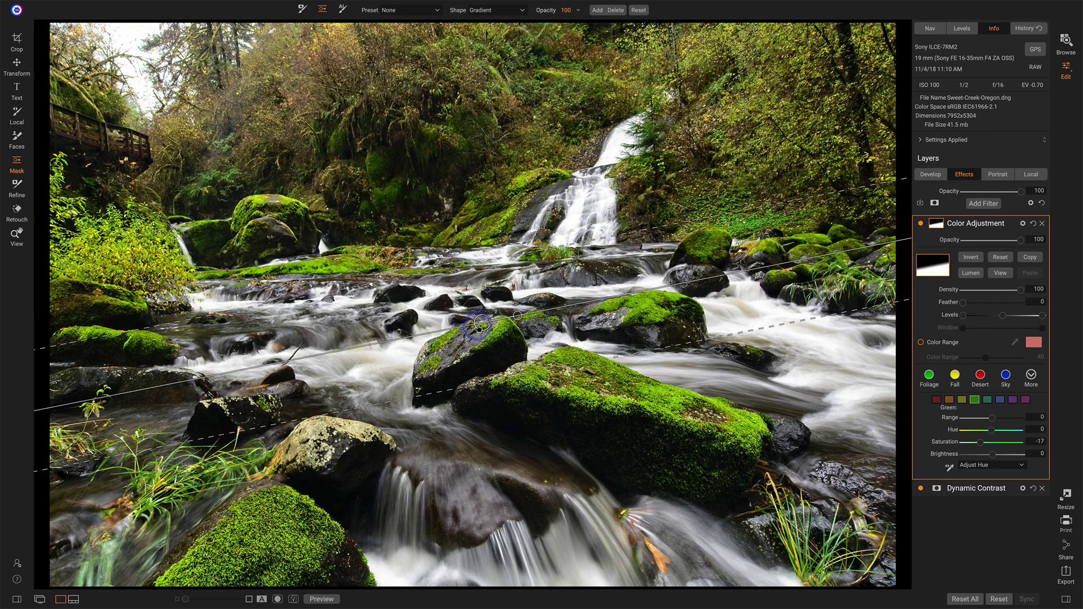
{"action": "left_click_drag", "start_coordinate": [482, 323], "coordinate": [482, 338]}
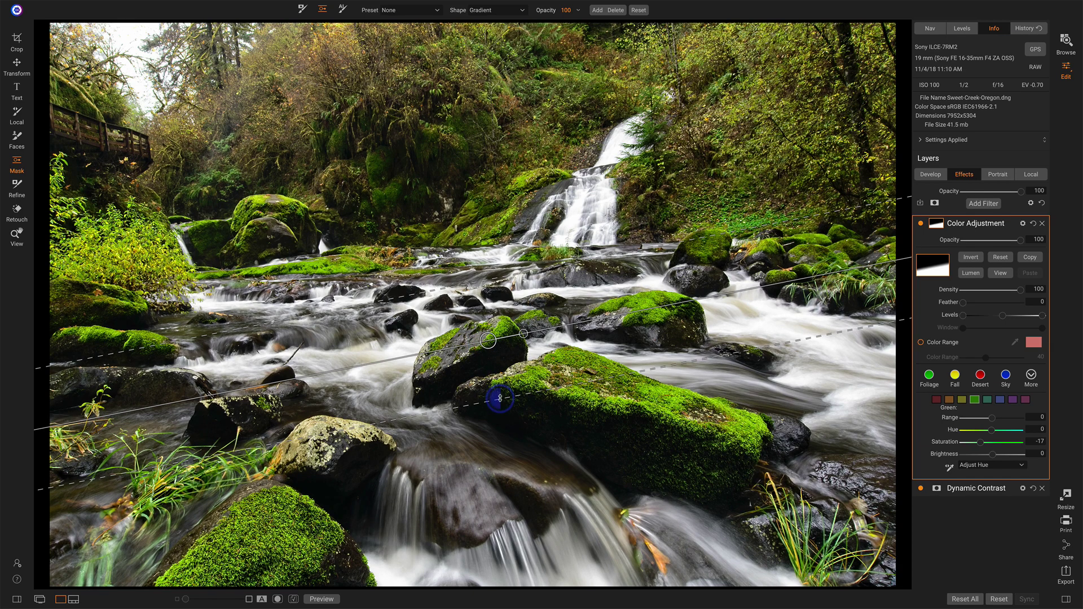
{"action": "left_click_drag", "start_coordinate": [494, 396], "coordinate": [532, 433]}
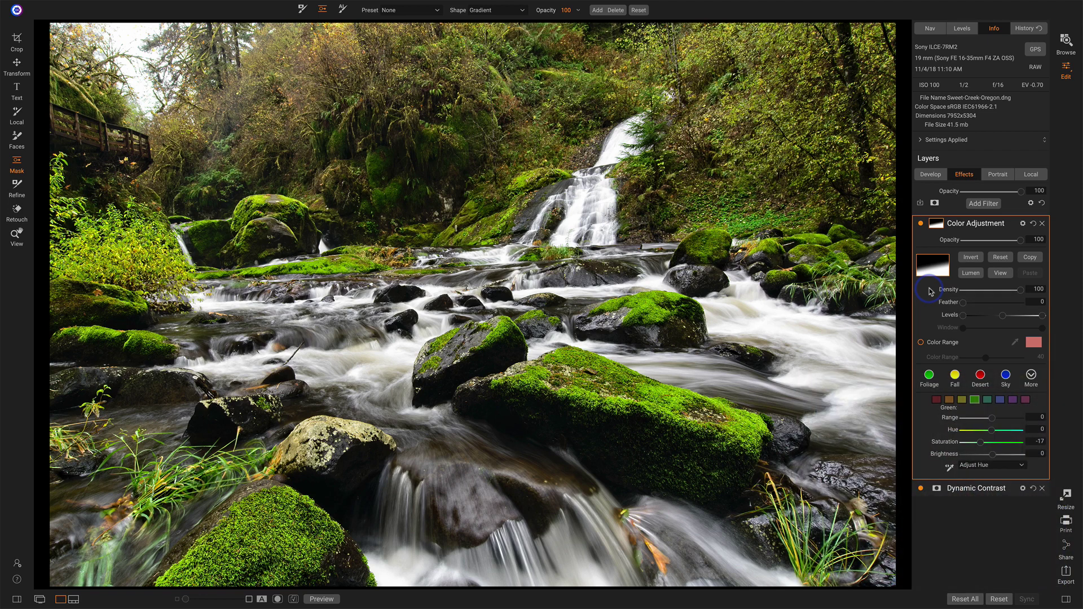
Add a Sun Flare filter, flip it horizontally and move it to the top-left corner
{"action": "left_click", "coordinate": [980, 204]}
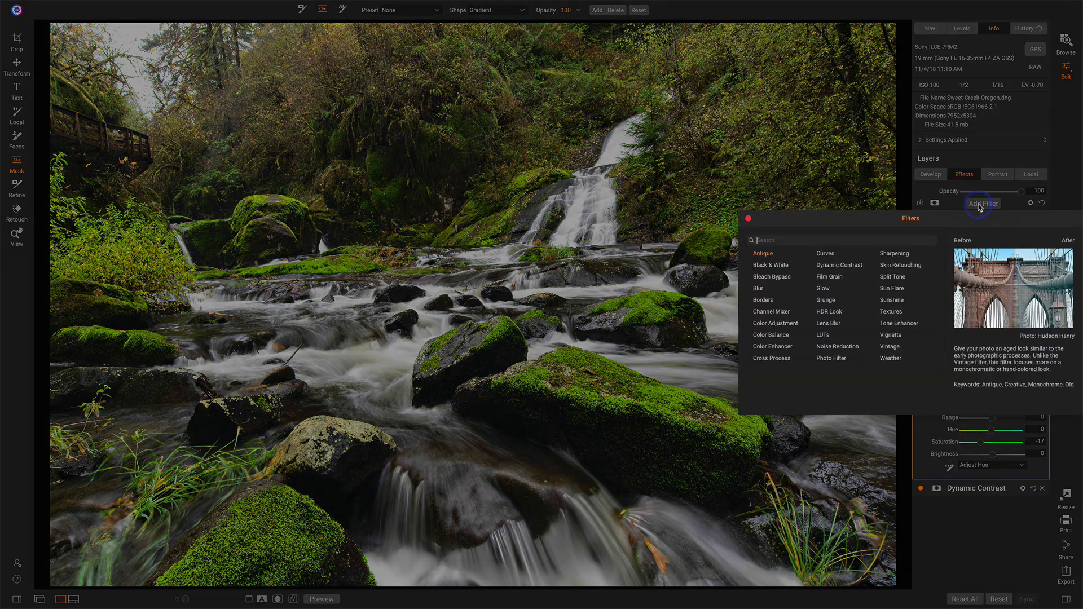
{"action": "left_click", "coordinate": [896, 287]}
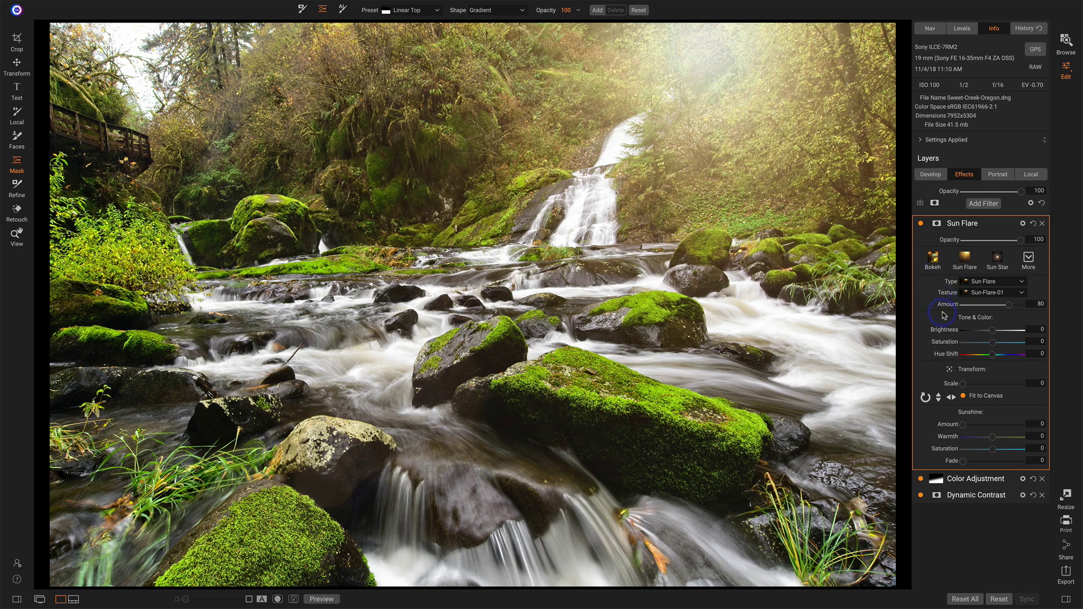
{"action": "left_click", "coordinate": [952, 398]}
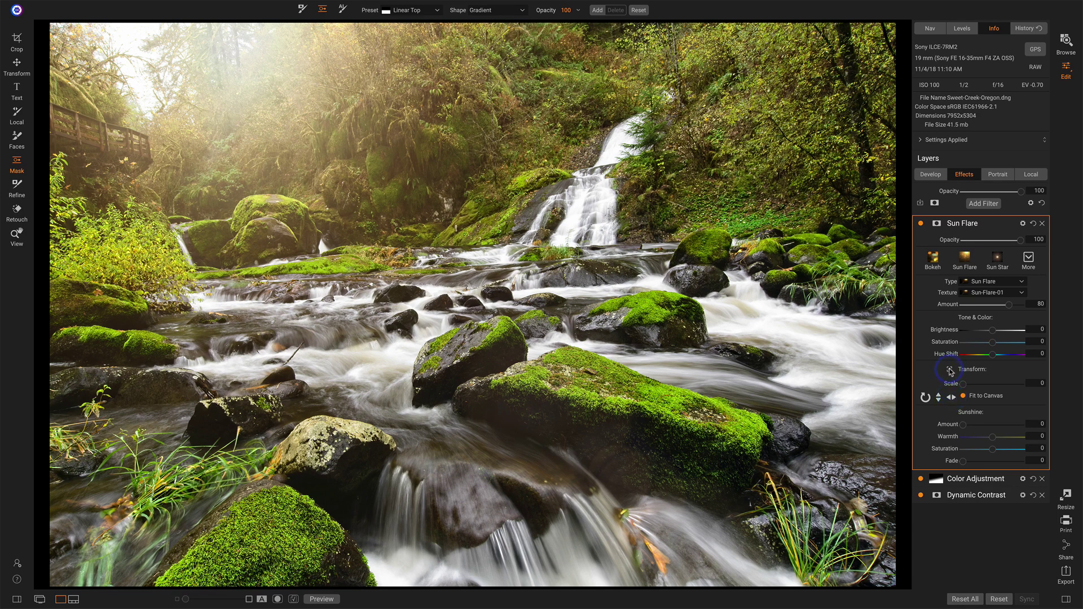
{"action": "left_click", "coordinate": [950, 371]}
{"action": "left_click_drag", "start_coordinate": [259, 70], "coordinate": [356, 239]}
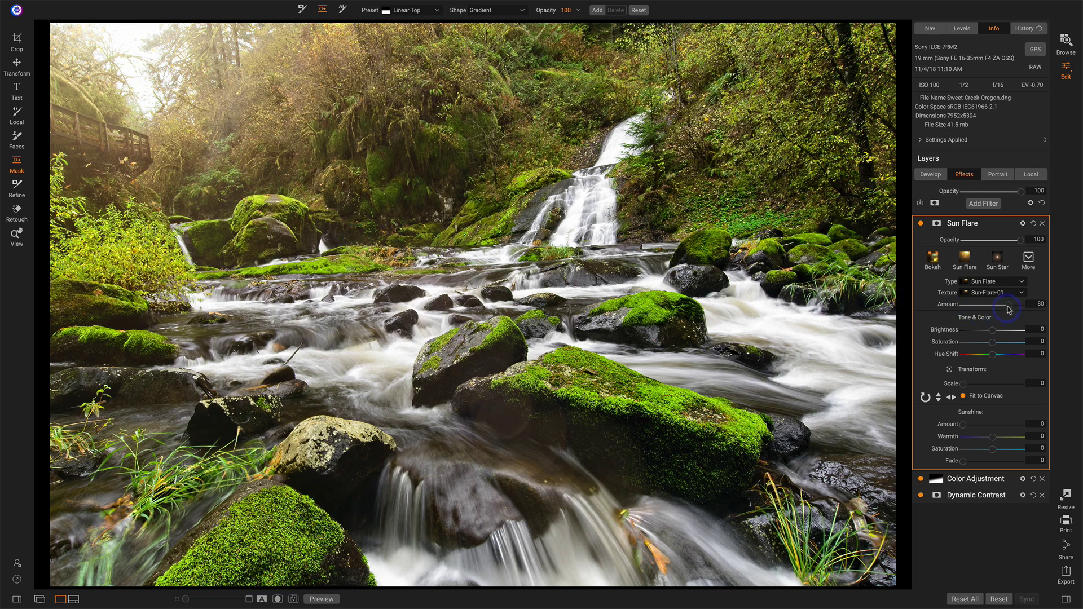
Lower the flare Amount to 65, raise its saturation slightly, and set layer opacity to 46
{"action": "mouse_move", "coordinate": [1009, 308]}
{"action": "left_mouse_down"}
{"action": "mouse_move", "coordinate": [984, 308]}
{"action": "mouse_move", "coordinate": [1002, 309]}
{"action": "left_mouse_up"}
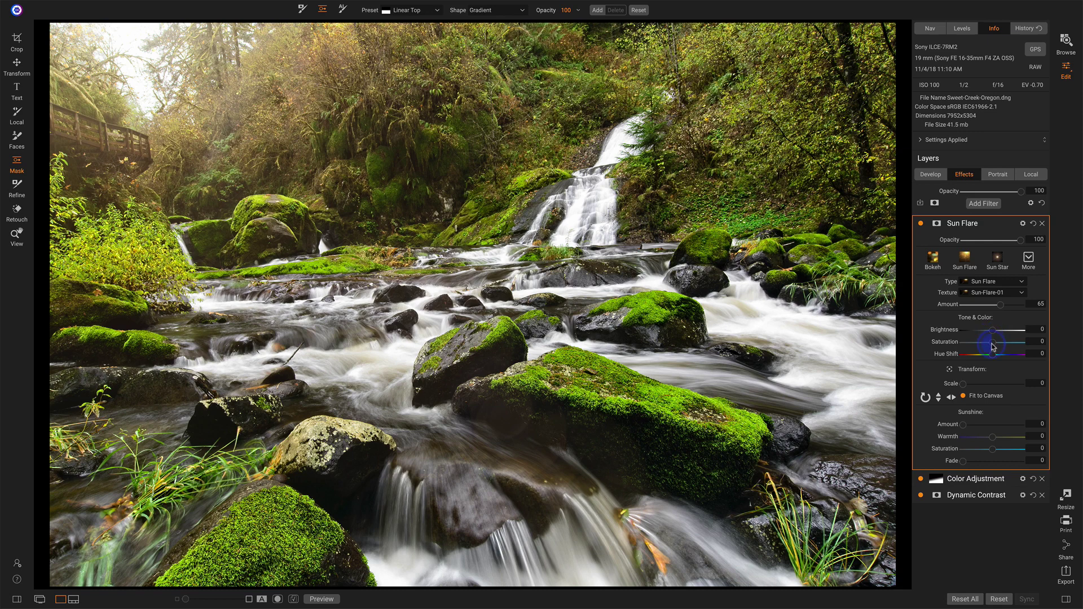
{"action": "left_click_drag", "start_coordinate": [994, 347], "coordinate": [1003, 345]}
{"action": "left_click", "coordinate": [921, 224]}
{"action": "left_click", "coordinate": [920, 224]}
{"action": "left_click_drag", "start_coordinate": [1015, 244], "coordinate": [989, 247]}
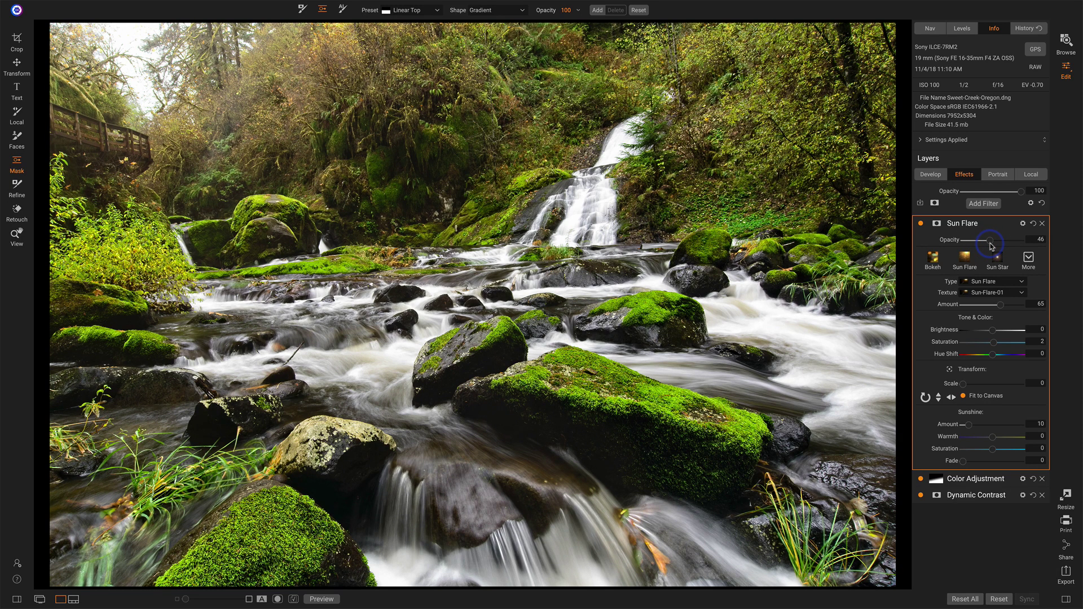
Add a Vignette filter using the Strong preset (Brightness -50)
{"action": "left_click", "coordinate": [984, 206]}
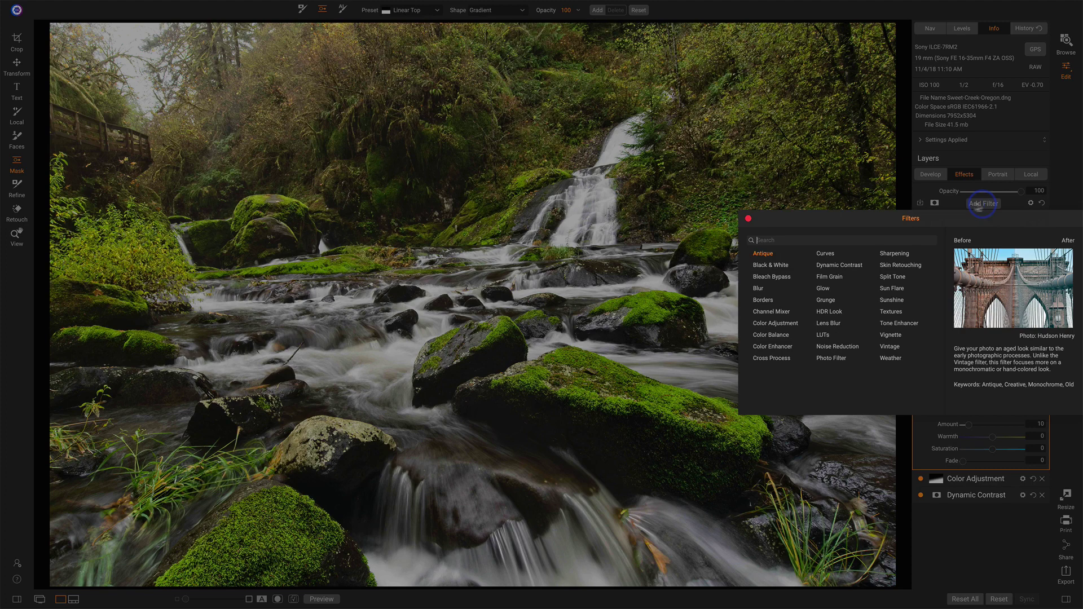
{"action": "left_click", "coordinate": [891, 336]}
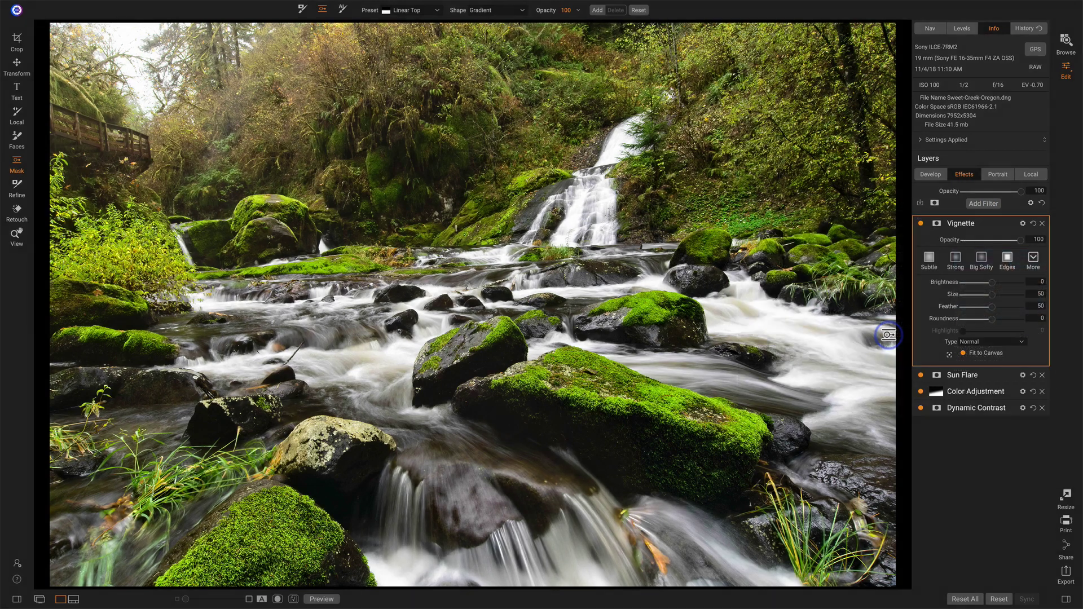
{"action": "left_click", "coordinate": [1008, 261]}
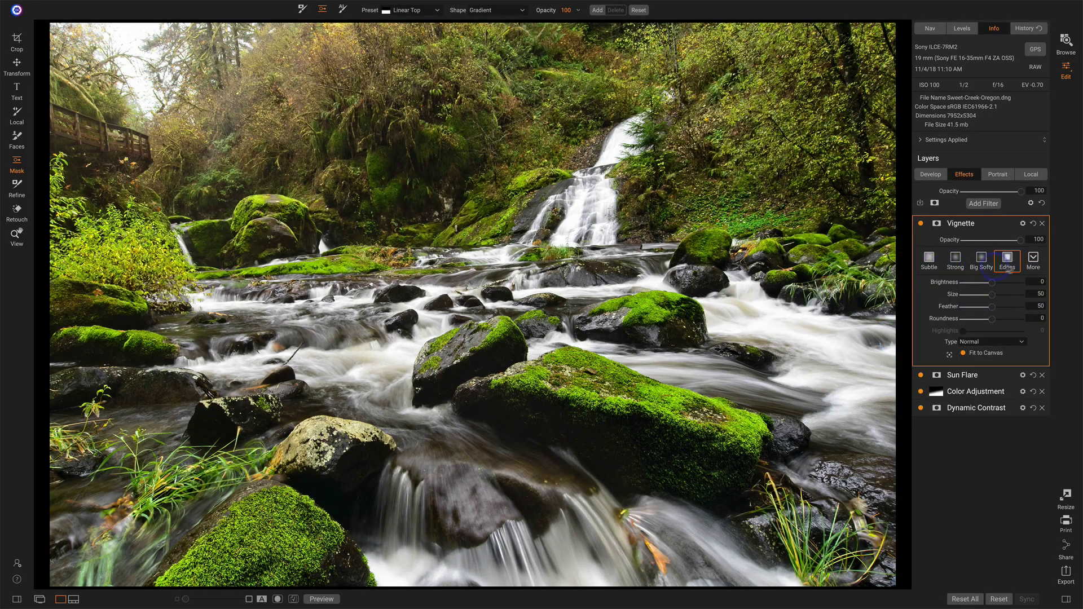
{"action": "left_click", "coordinate": [955, 263]}
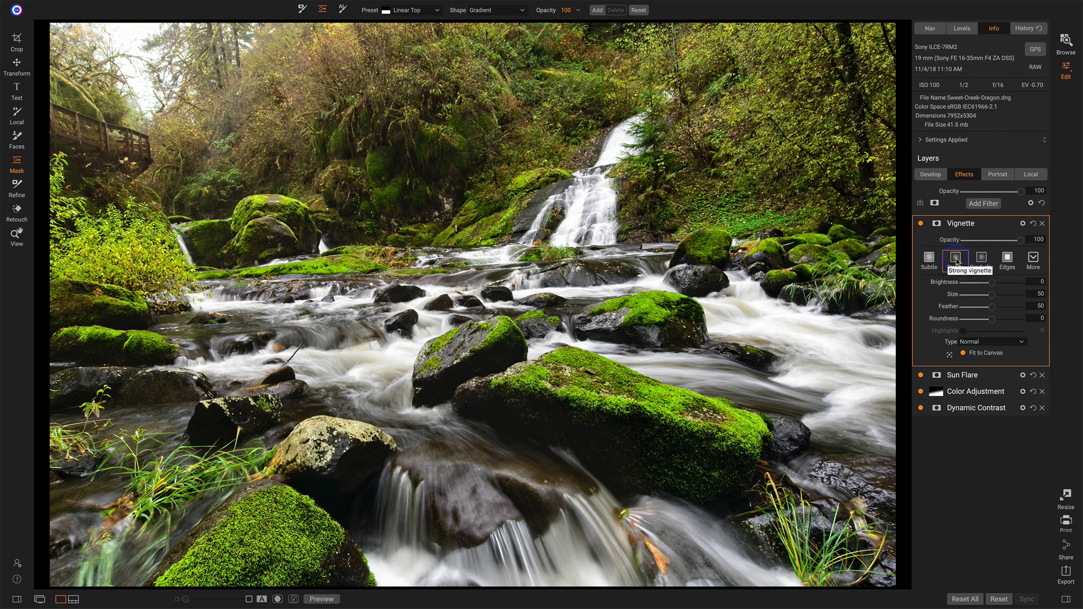
{"action": "left_click", "coordinate": [956, 260]}
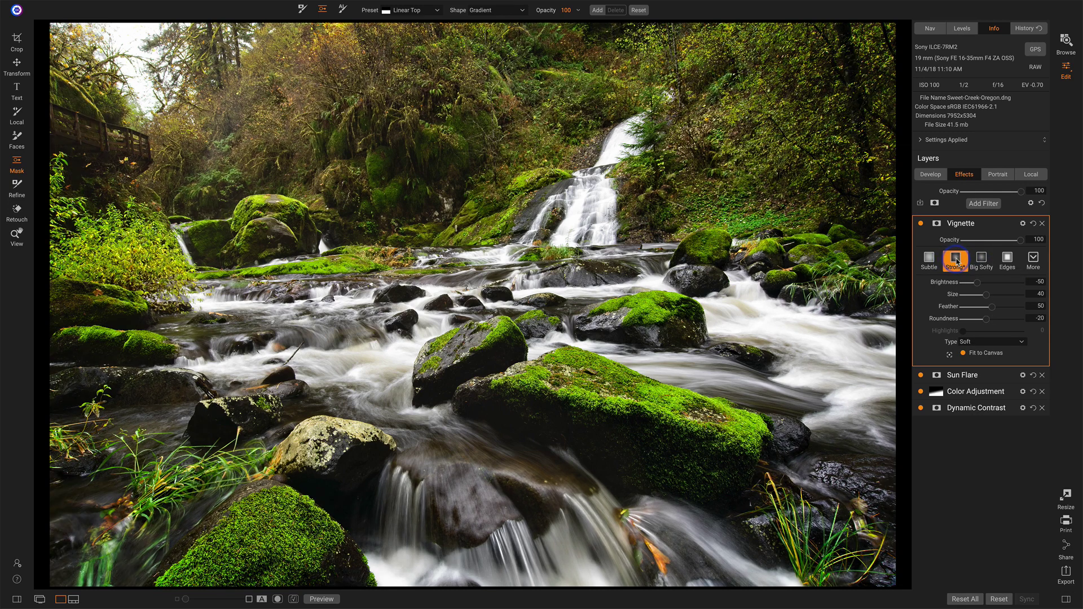
Set the vignette Size to 44 and Feather to 100, then add a mask to the layer
{"action": "left_click_drag", "start_coordinate": [991, 310], "coordinate": [955, 311]}
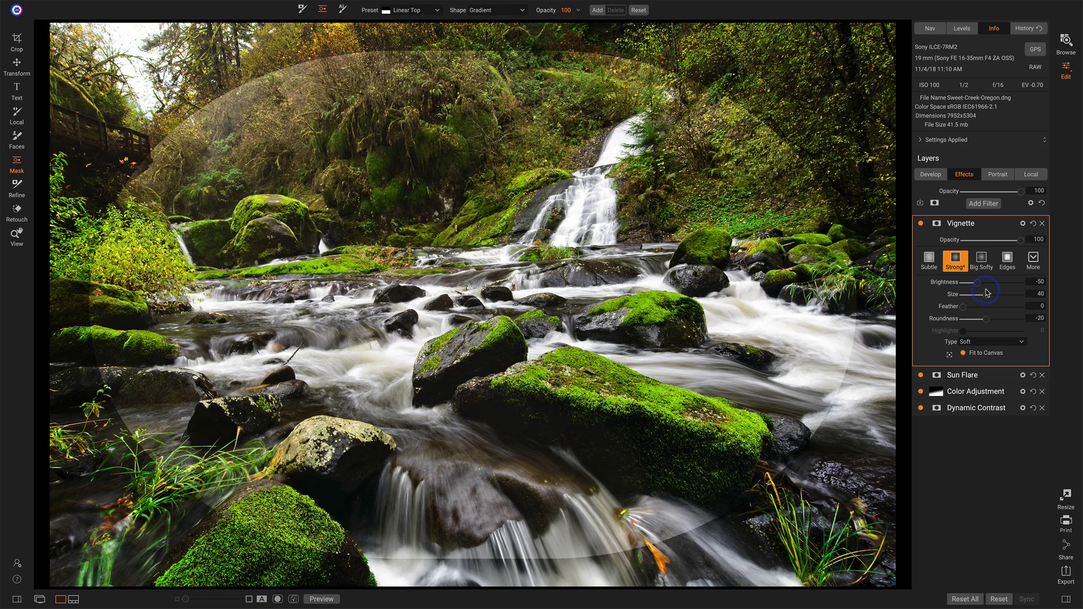
{"action": "left_click_drag", "start_coordinate": [987, 297], "coordinate": [1037, 306]}
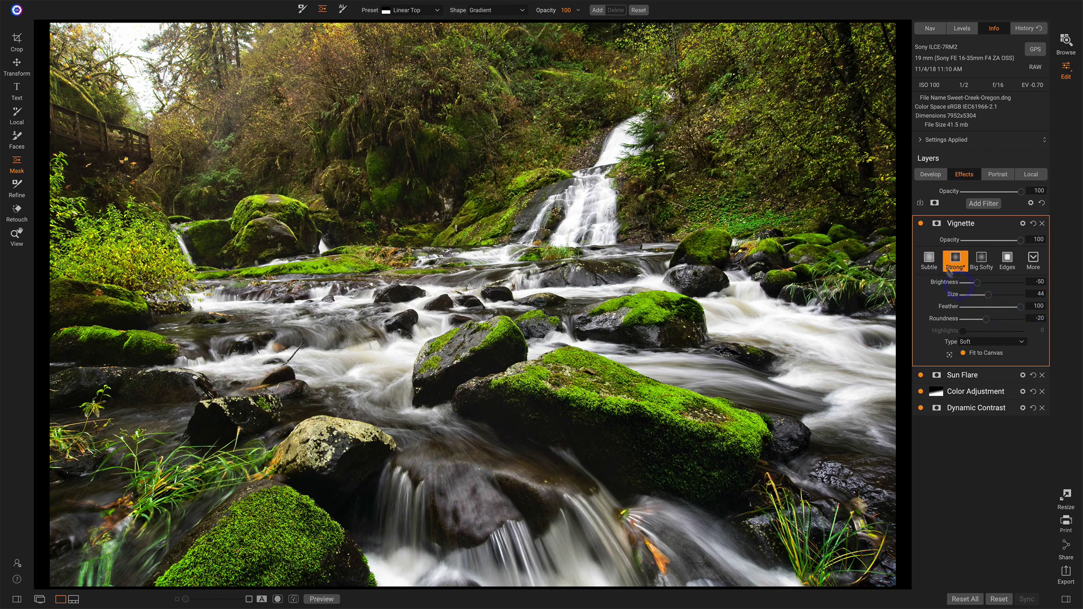
{"action": "left_click", "coordinate": [937, 228]}
{"action": "left_click", "coordinate": [181, 35]}
{"action": "left_click", "coordinate": [839, 185]}
{"action": "left_click", "coordinate": [935, 229]}
Place a gradient mask on the Vignette, rotate it steeply diagonal, widen its feather and shift it right
{"action": "left_click", "coordinate": [323, 11]}
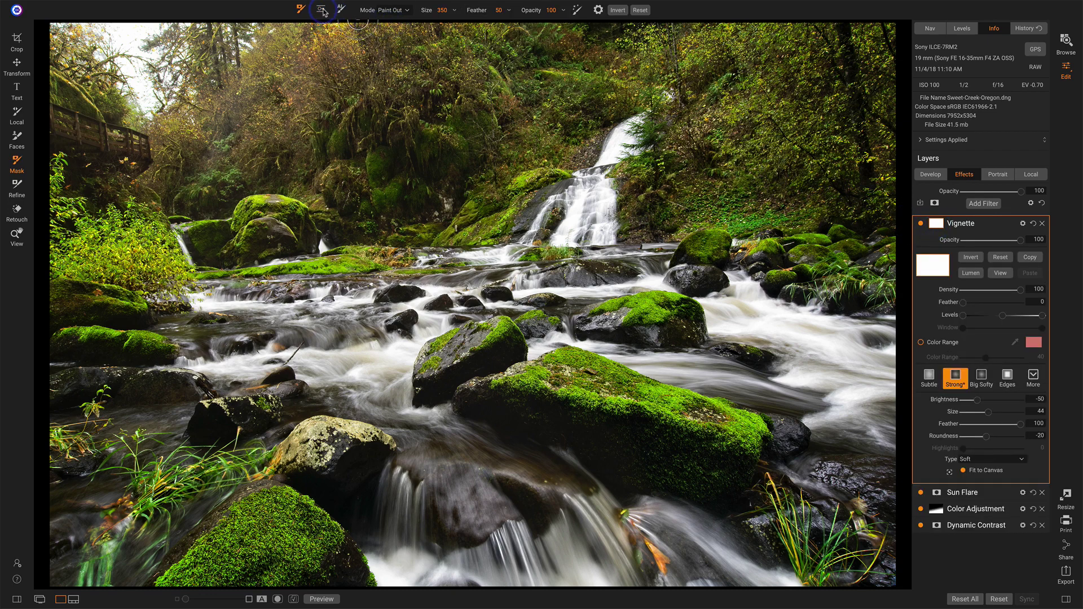
{"action": "left_click", "coordinate": [288, 191]}
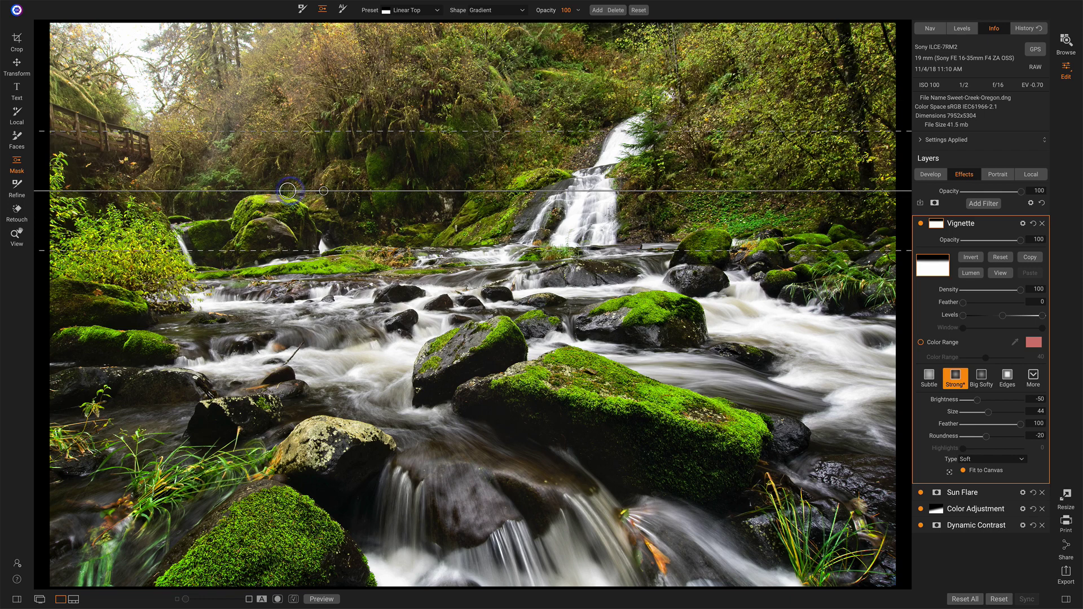
{"action": "left_click_drag", "start_coordinate": [324, 190], "coordinate": [233, 223]}
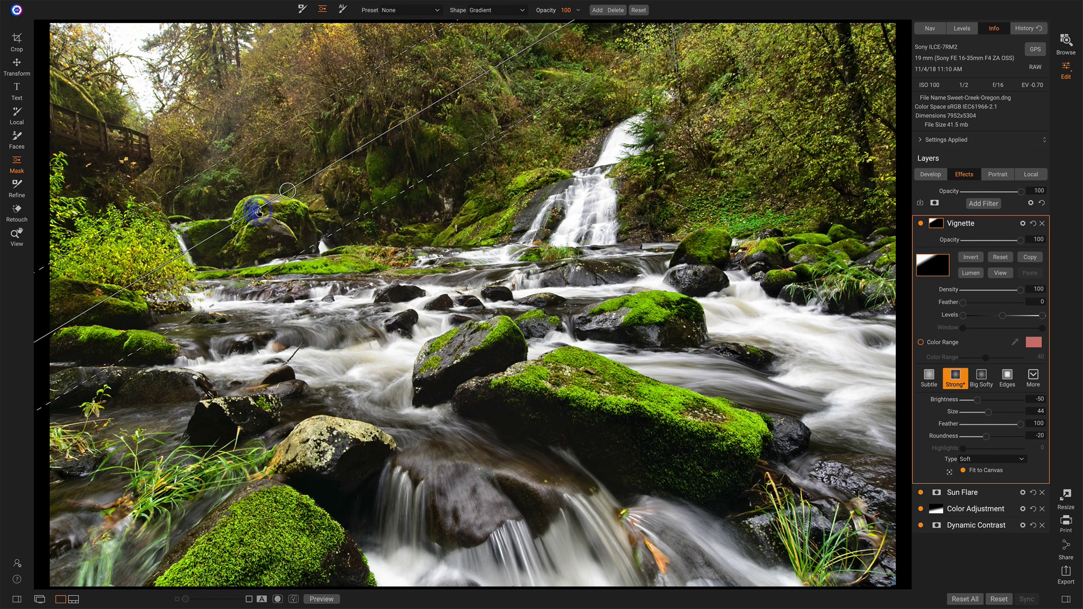
{"action": "left_click_drag", "start_coordinate": [259, 210], "coordinate": [362, 135]}
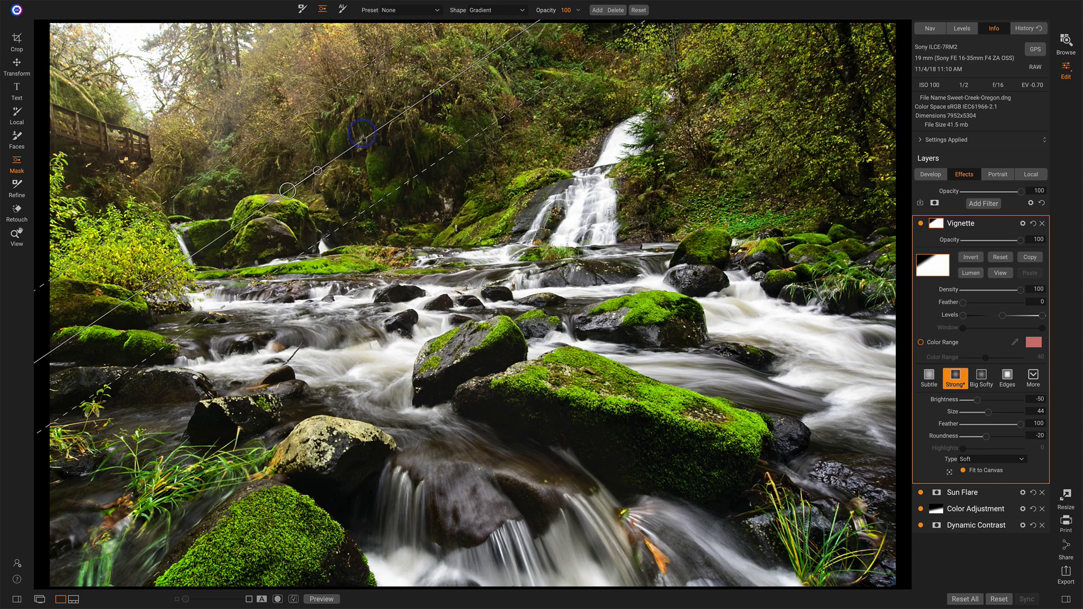
{"action": "left_click_drag", "start_coordinate": [358, 217], "coordinate": [423, 271]}
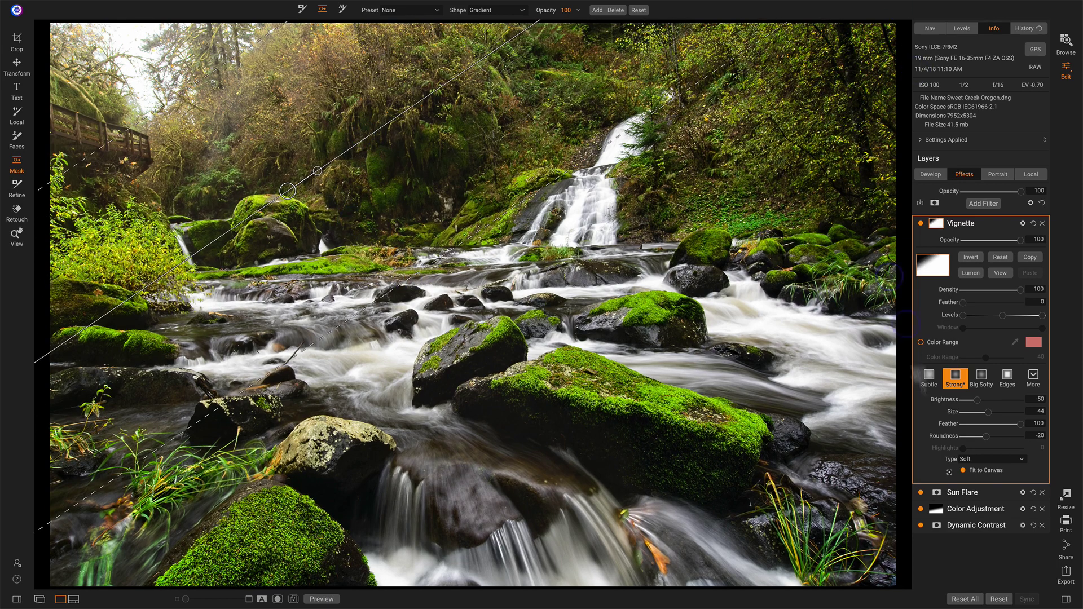
{"action": "left_click_drag", "start_coordinate": [292, 197], "coordinate": [308, 216]}
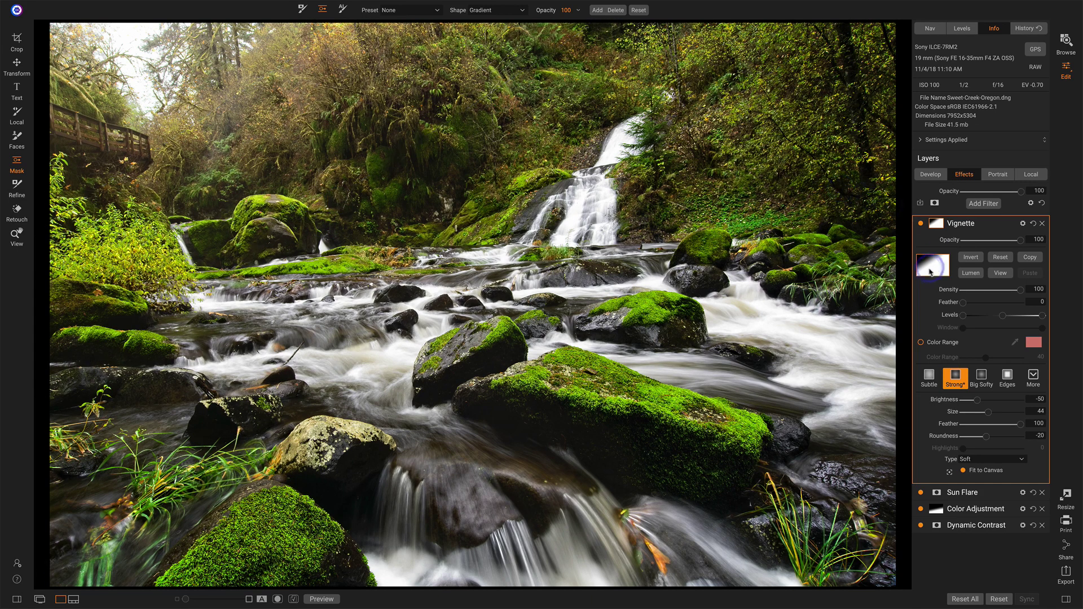
Toggle the Vignette to compare, then widen and reposition its gradient mask transition
{"action": "left_click", "coordinate": [921, 224]}
{"action": "left_click", "coordinate": [920, 224]}
{"action": "left_click", "coordinate": [921, 224]}
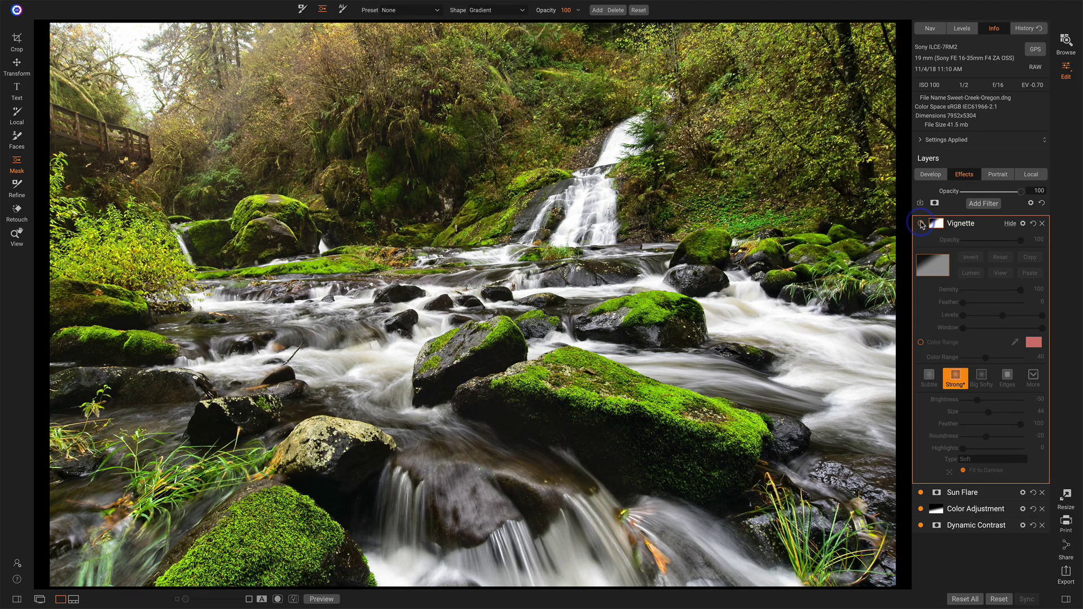
{"action": "left_click", "coordinate": [921, 223]}
{"action": "left_click", "coordinate": [921, 223]}
{"action": "left_click", "coordinate": [920, 224]}
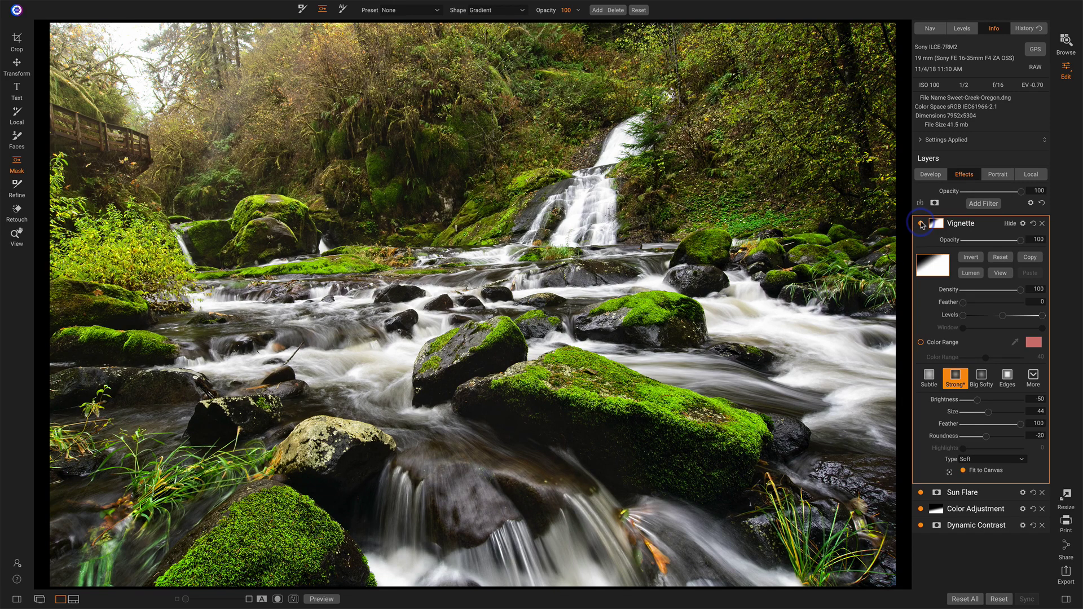
{"action": "left_click_drag", "start_coordinate": [496, 265], "coordinate": [545, 313]}
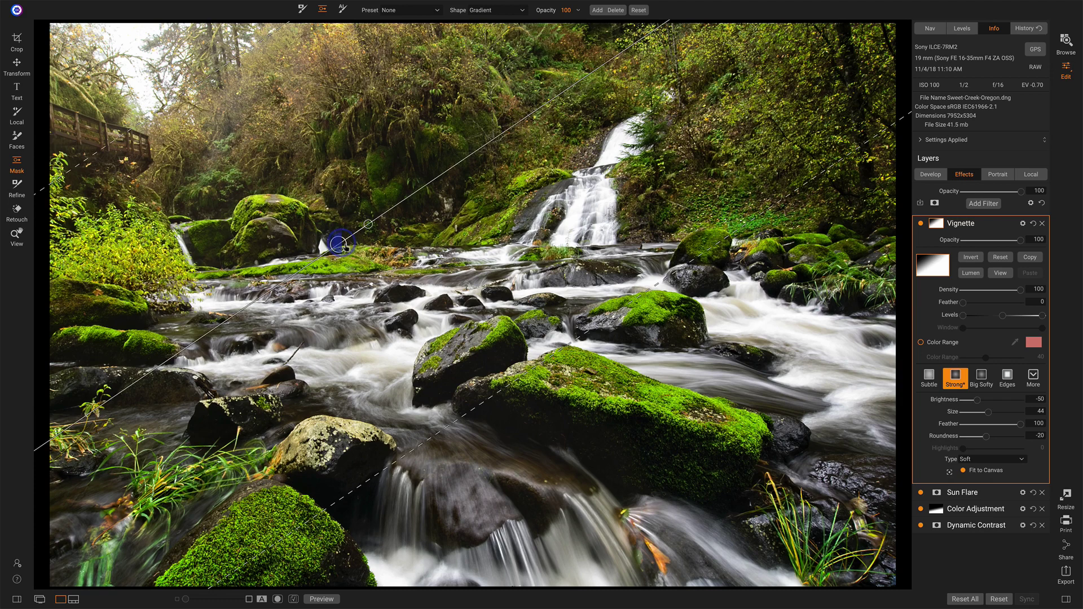
{"action": "left_click_drag", "start_coordinate": [339, 244], "coordinate": [370, 265]}
Hide and restore the gradient guides, then preview the original against the edited photo
{"action": "left_click", "coordinate": [957, 222]}
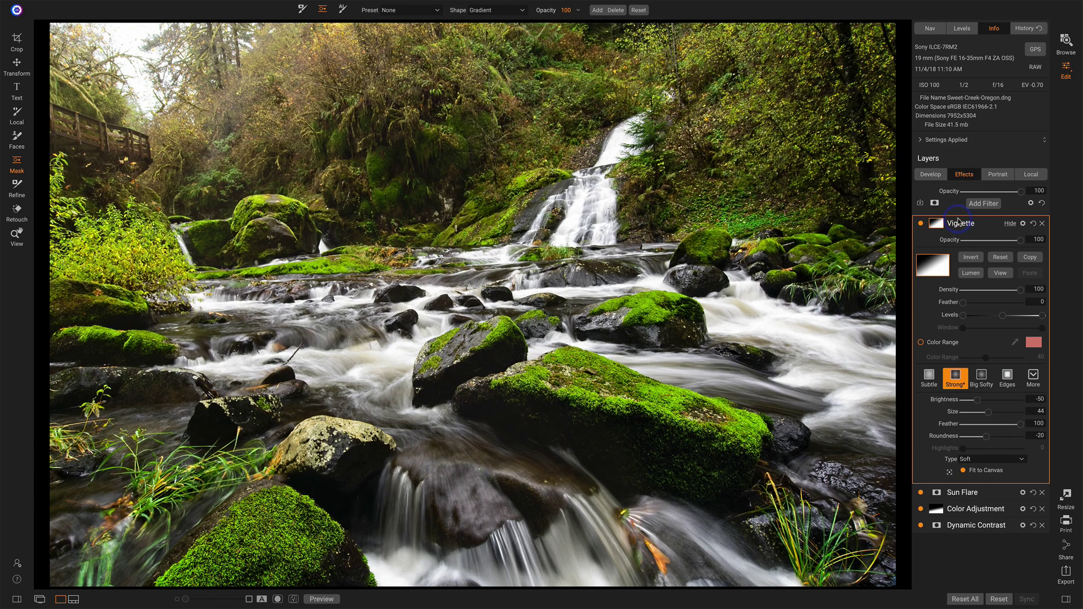
{"action": "left_click", "coordinate": [382, 480]}
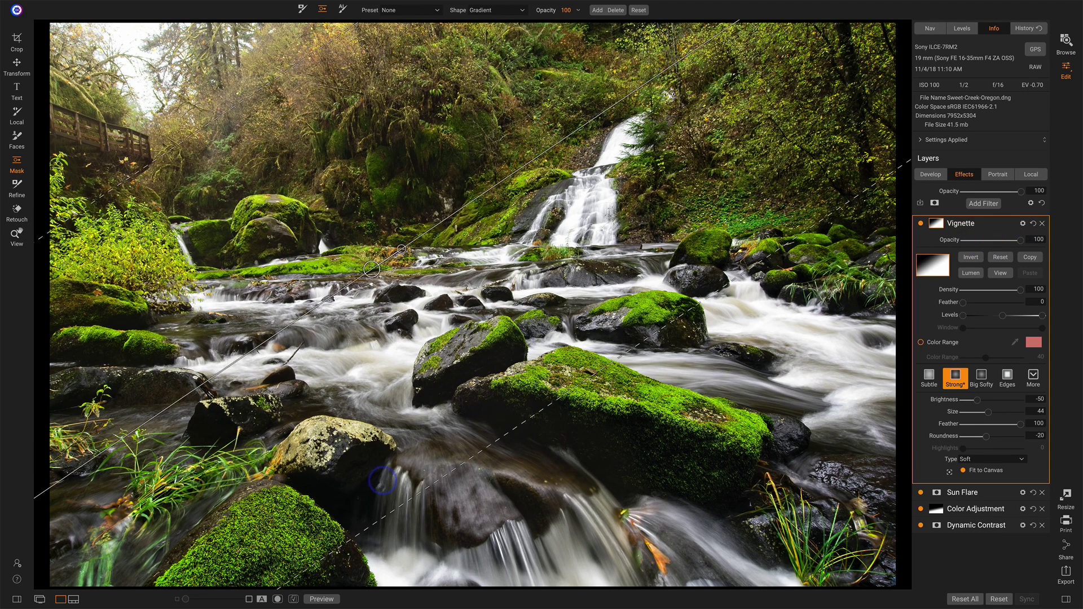
{"action": "left_click", "coordinate": [334, 599]}
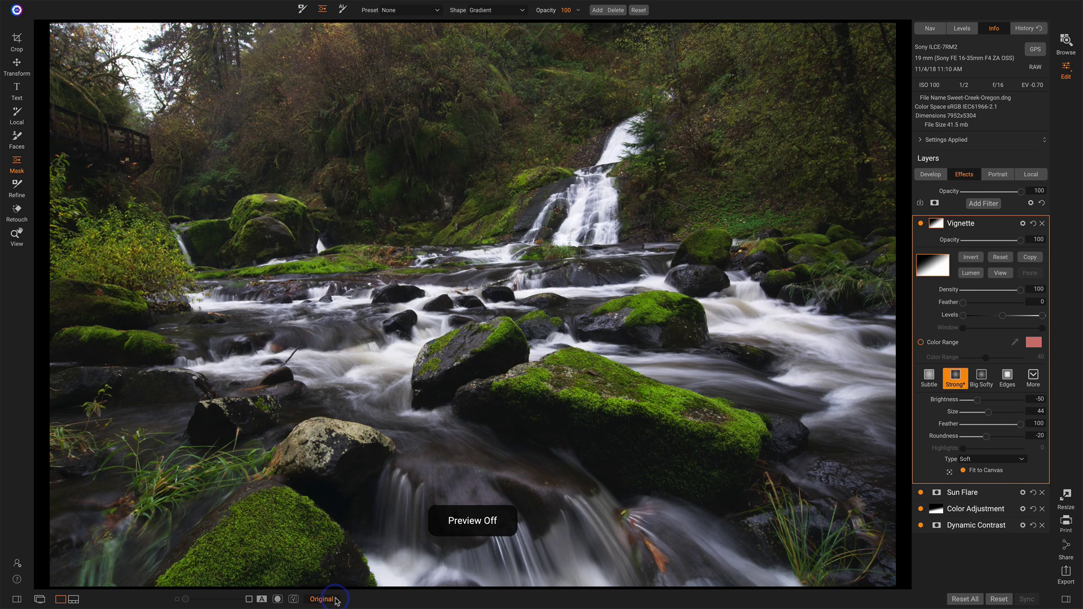
{"action": "left_click", "coordinate": [325, 599]}
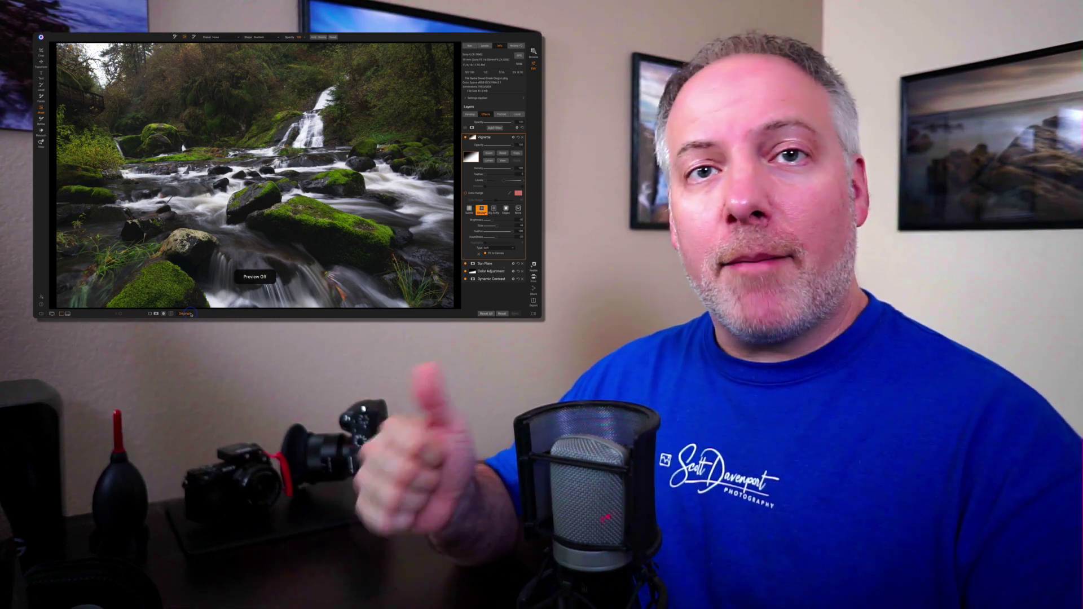
{"action": "left_click", "coordinate": [187, 314]}
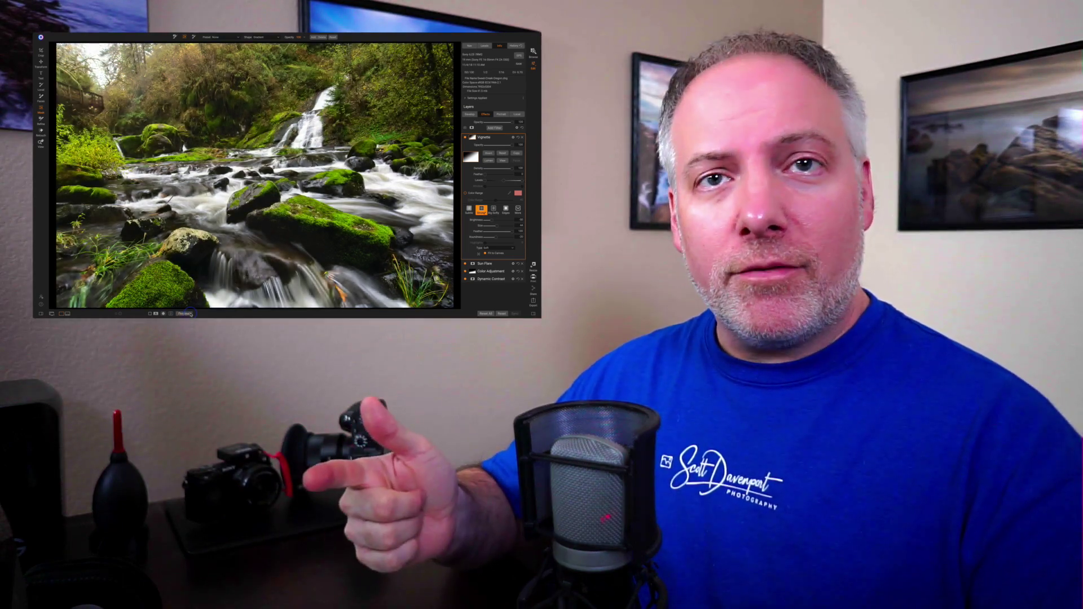